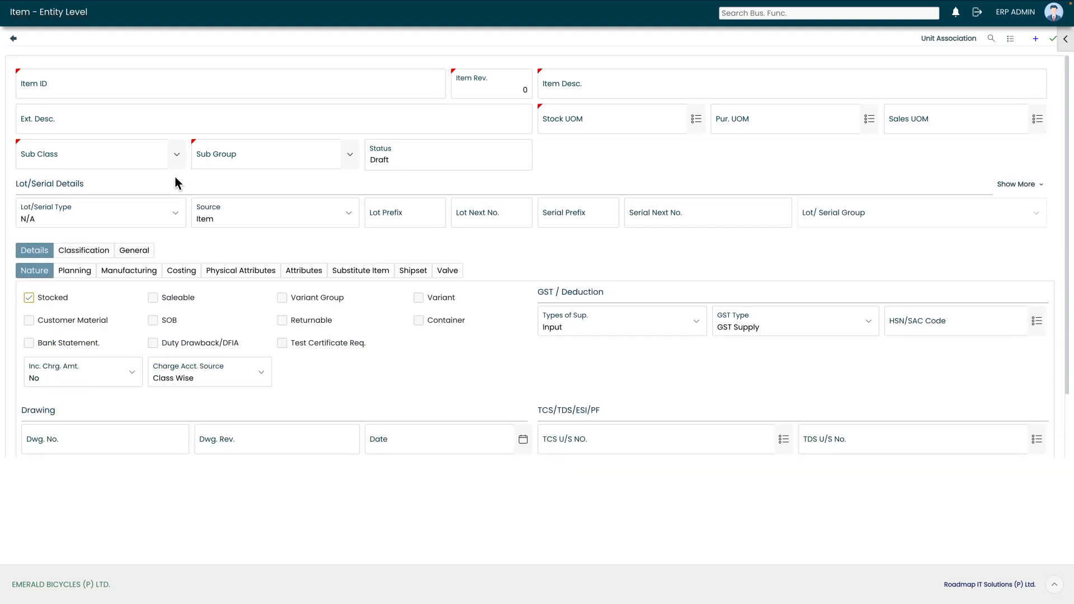
- Enter BI-BO-1044 as the item ID for the new item
click(97, 86)
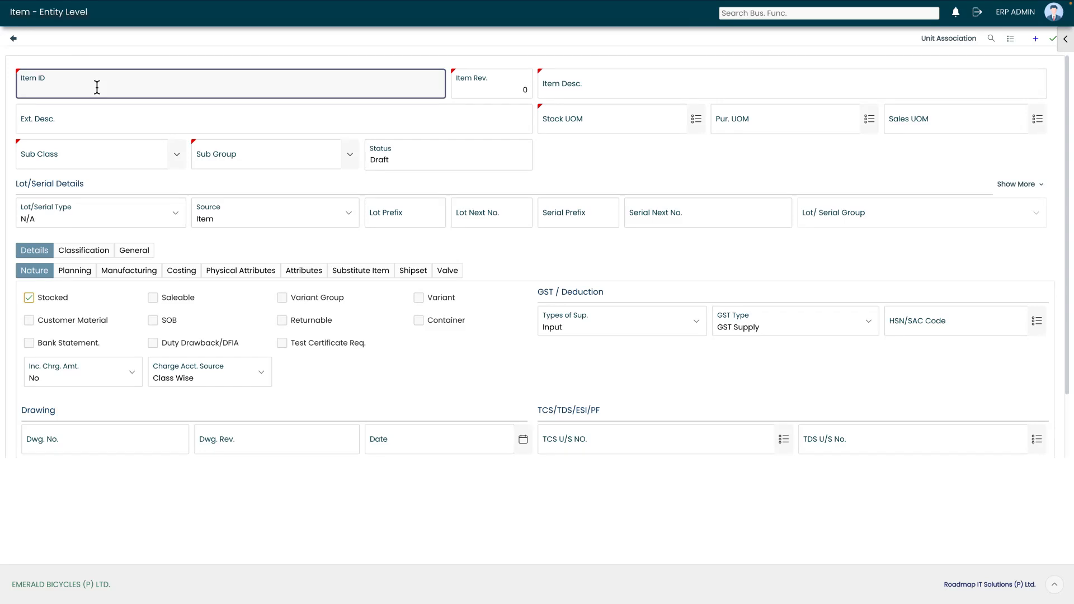
click(559, 162)
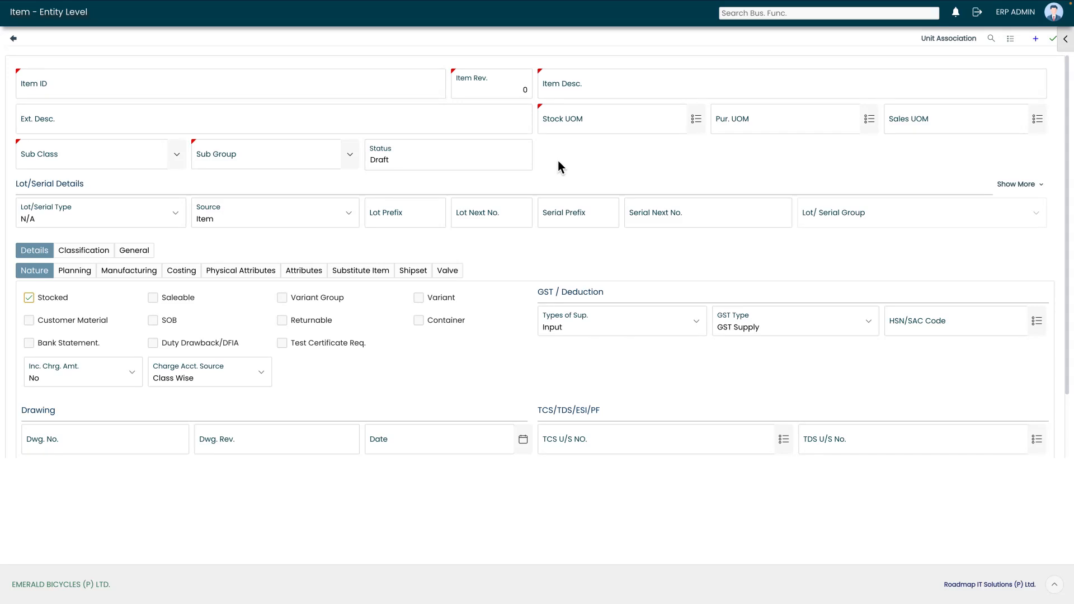
click(89, 91)
text(Bl)
text(-BO-)
text(1)
text(0)
text(44)
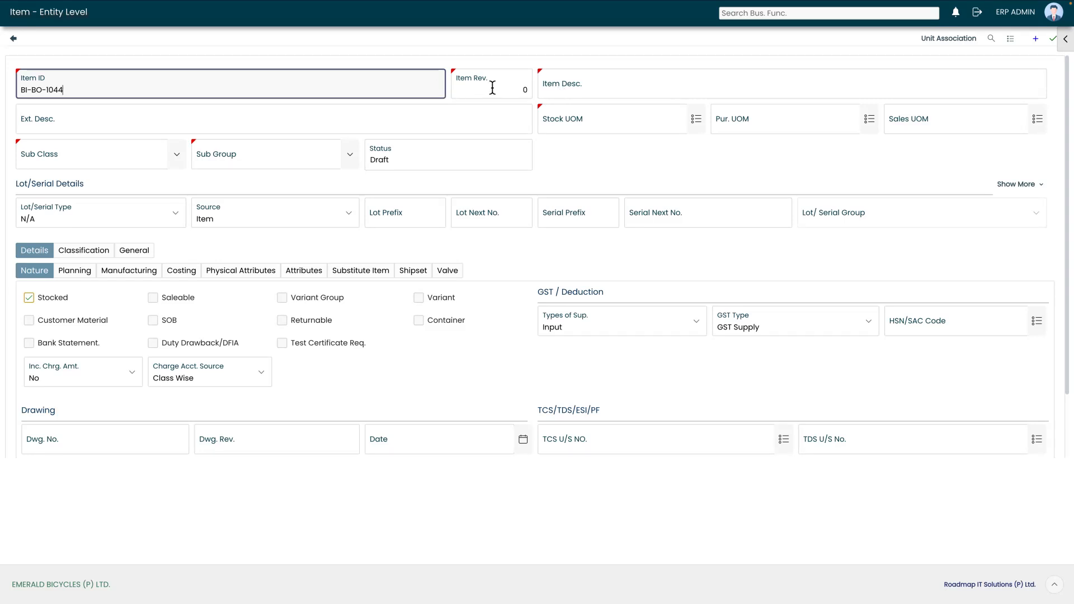
- Enter HUB AXLE as the item description and carry it over to the extended description
click(590, 86)
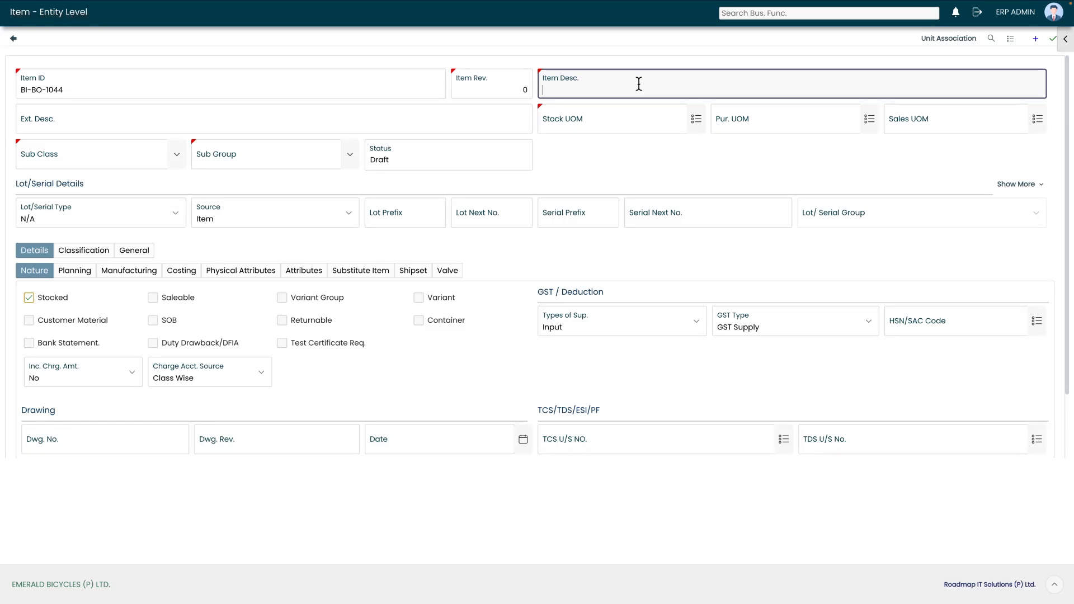
text(HUB AXLE)
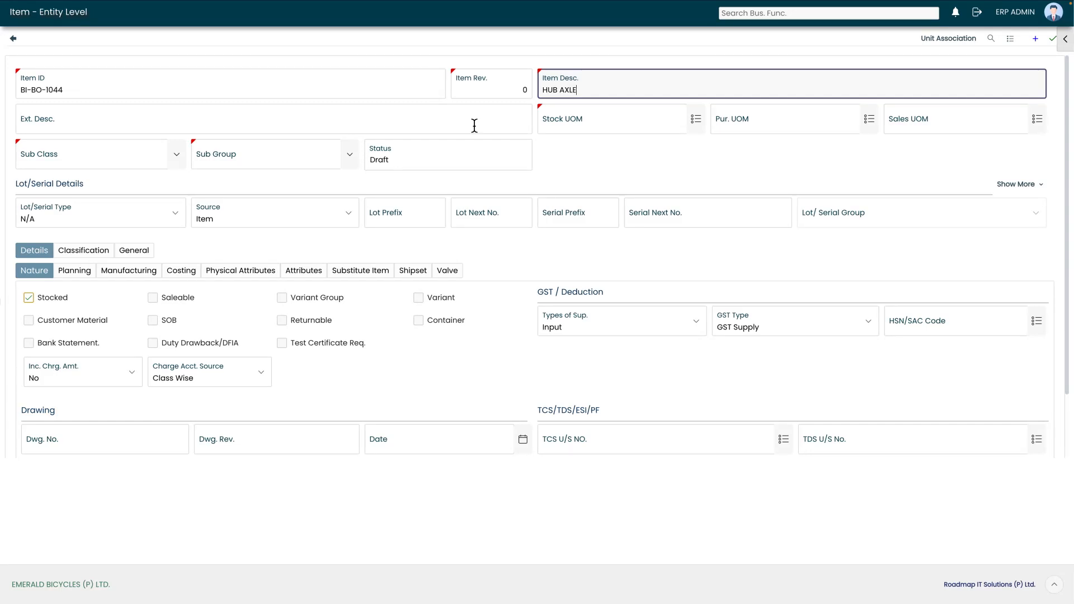
click(475, 126)
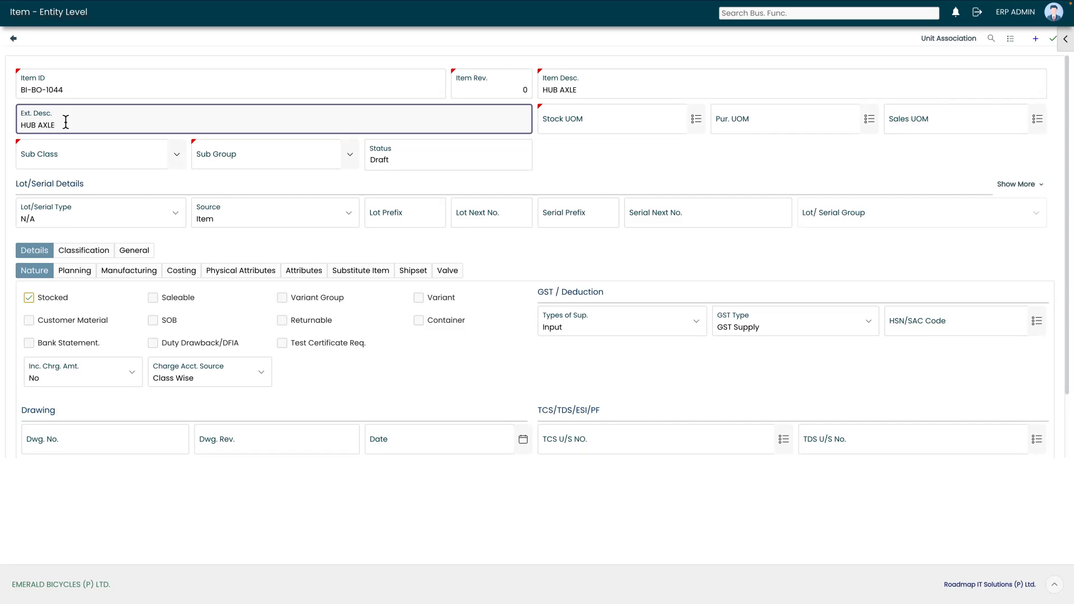
- Set the item's stock, purchase and sales units of measurement to NOS
click(551, 127)
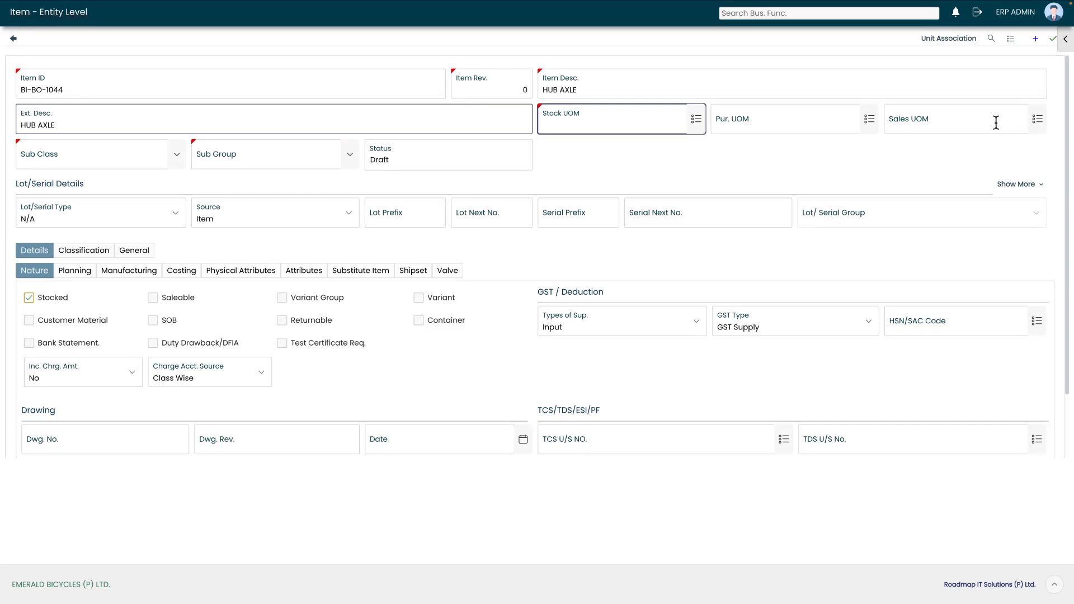
click(696, 121)
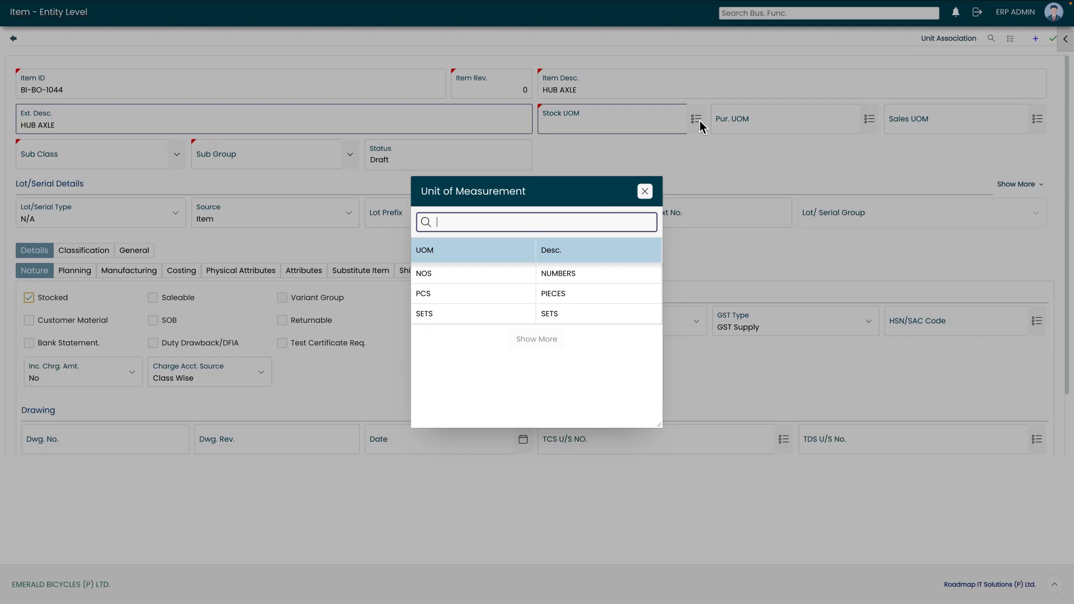
click(491, 276)
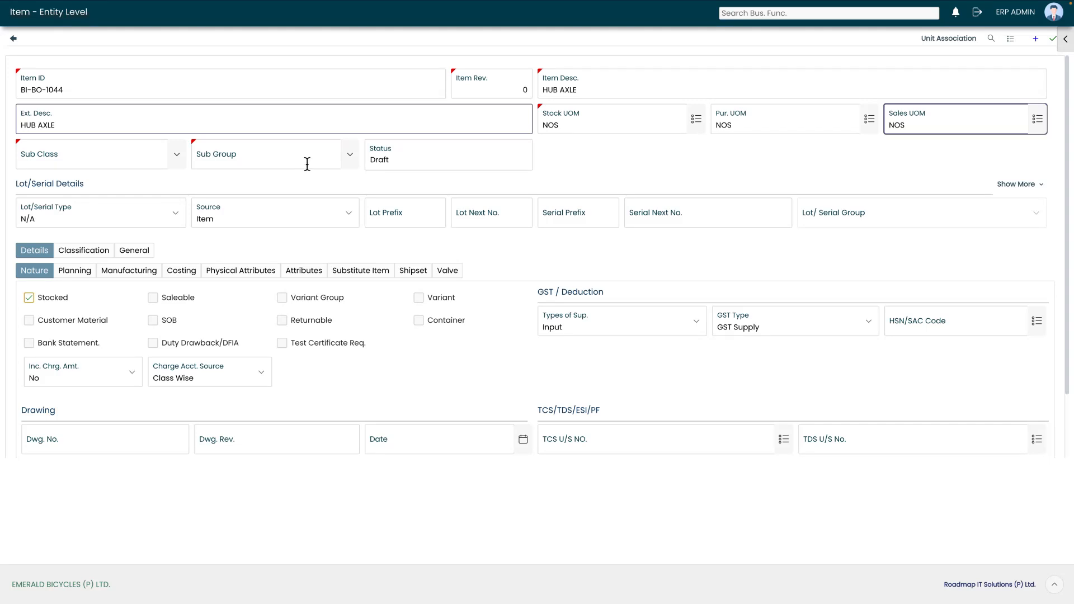
- Assign the item to the BOUGHT OUT sub class and the BOUGHT OUT sub group
click(180, 160)
click(103, 207)
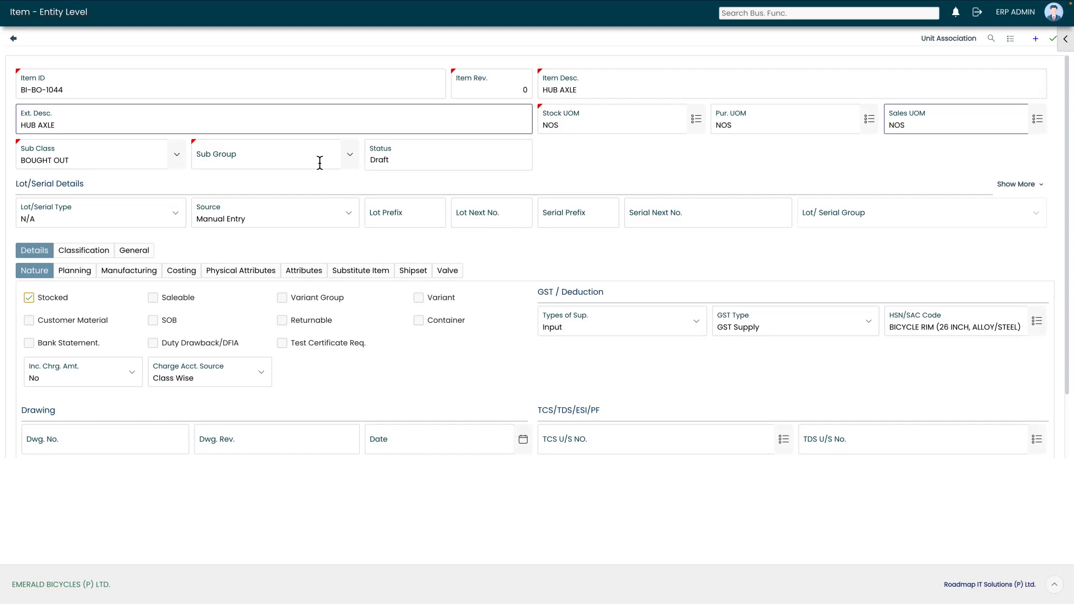
click(350, 159)
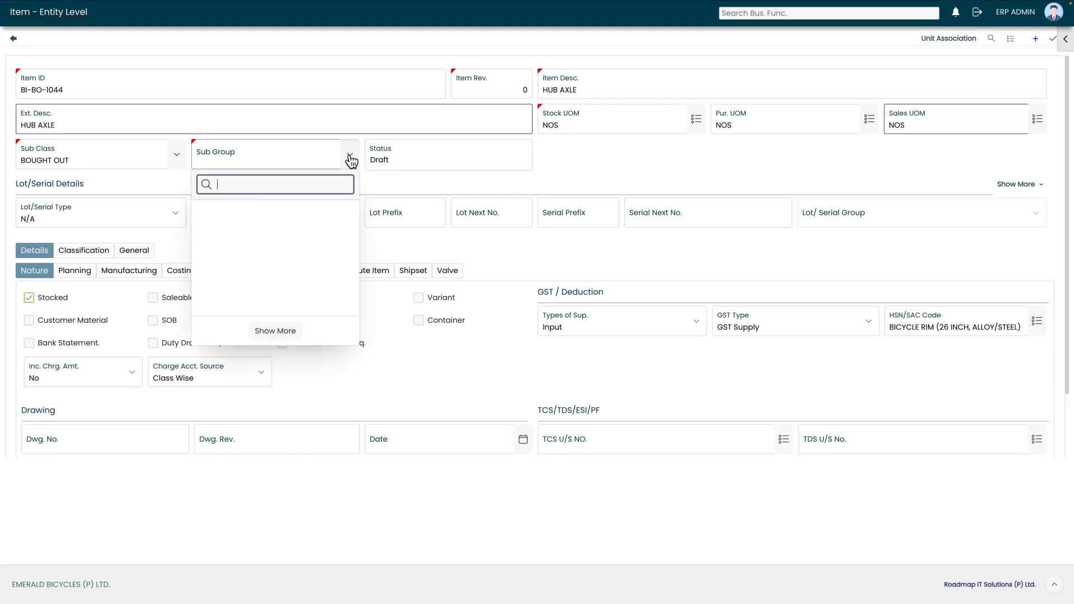
click(244, 212)
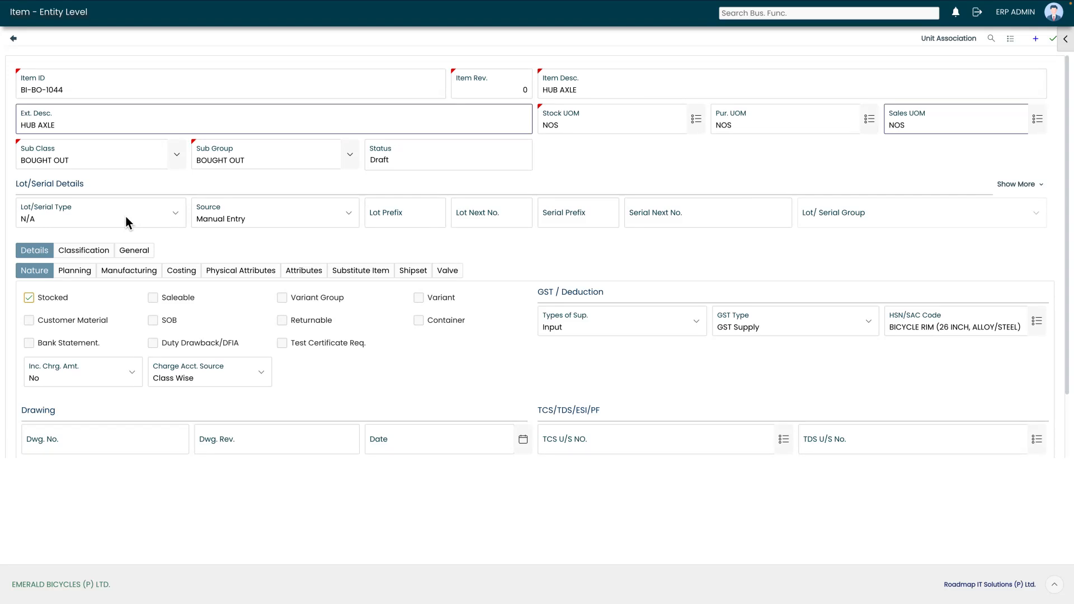
- Check the options available for the item's lot/serial type and lot/serial source
click(160, 218)
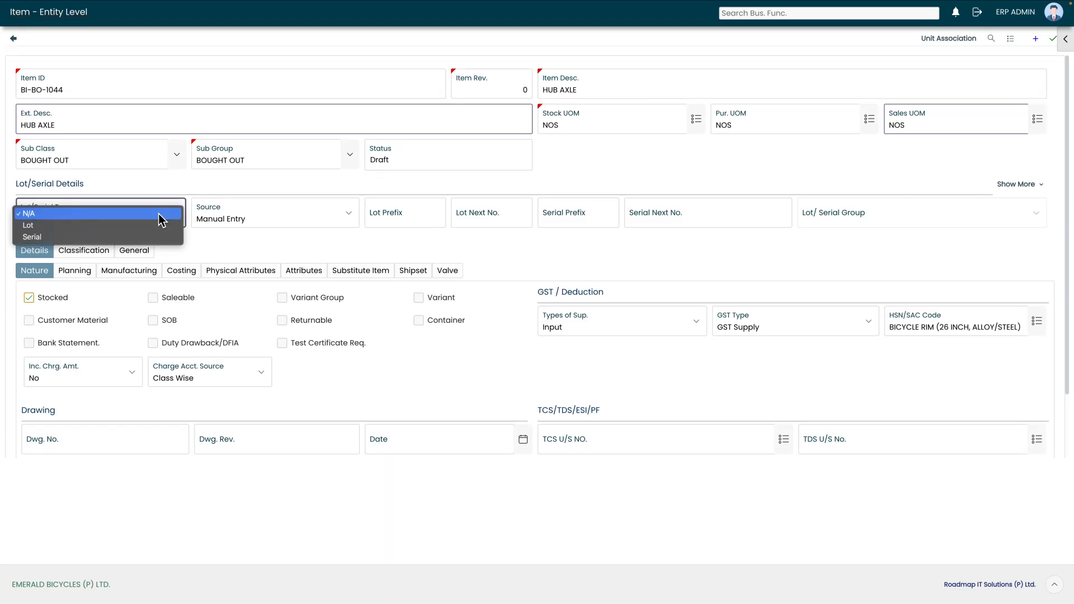
click(114, 215)
click(175, 192)
click(285, 214)
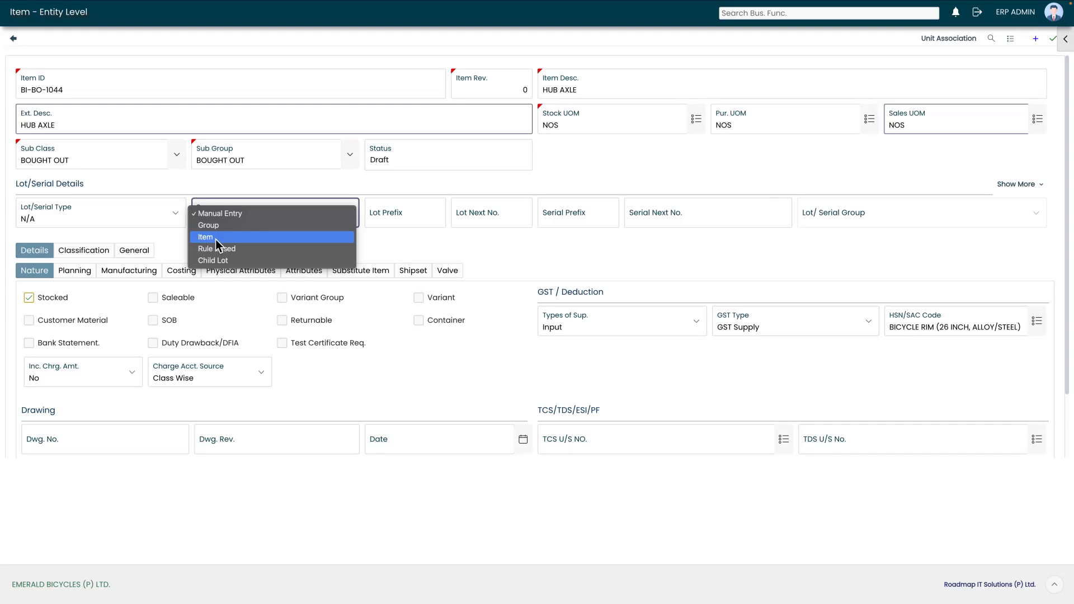
click(3, 250)
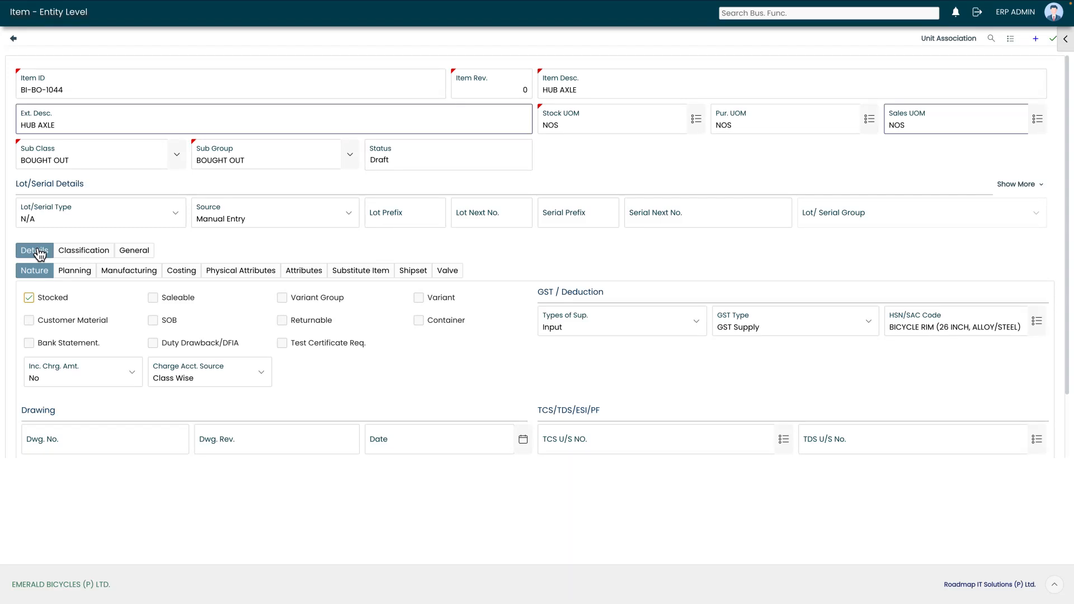
- Review the item's Classification and General sections, and return to the Nature details
click(93, 256)
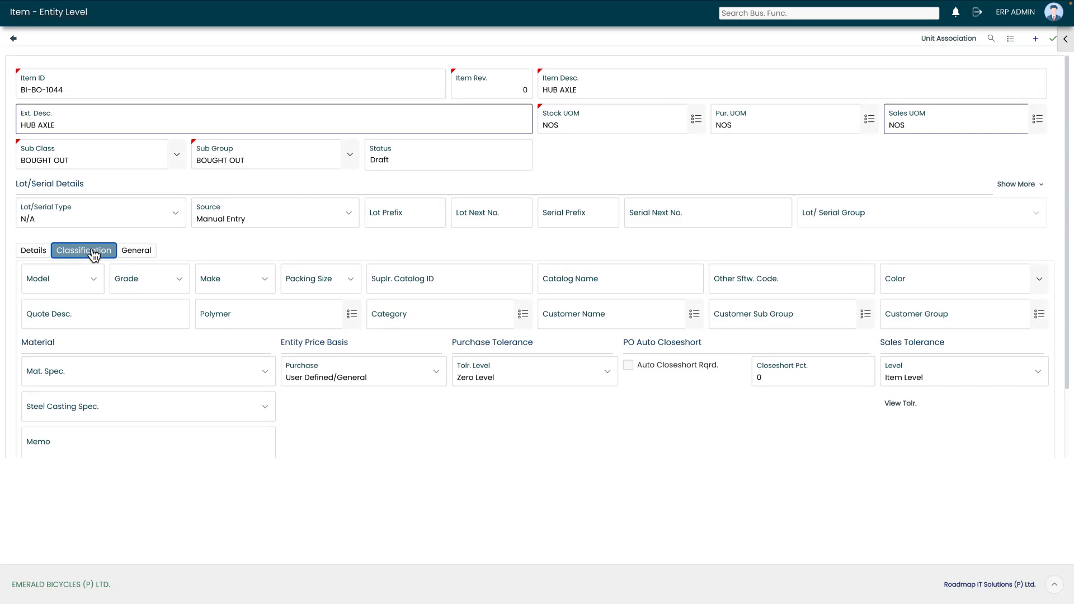
click(146, 254)
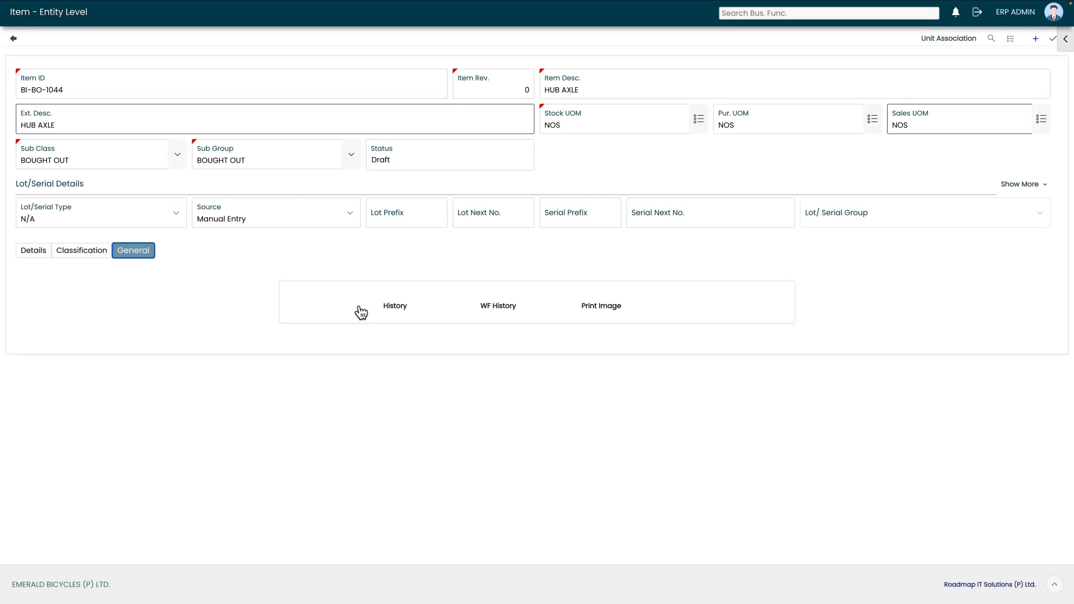
click(28, 250)
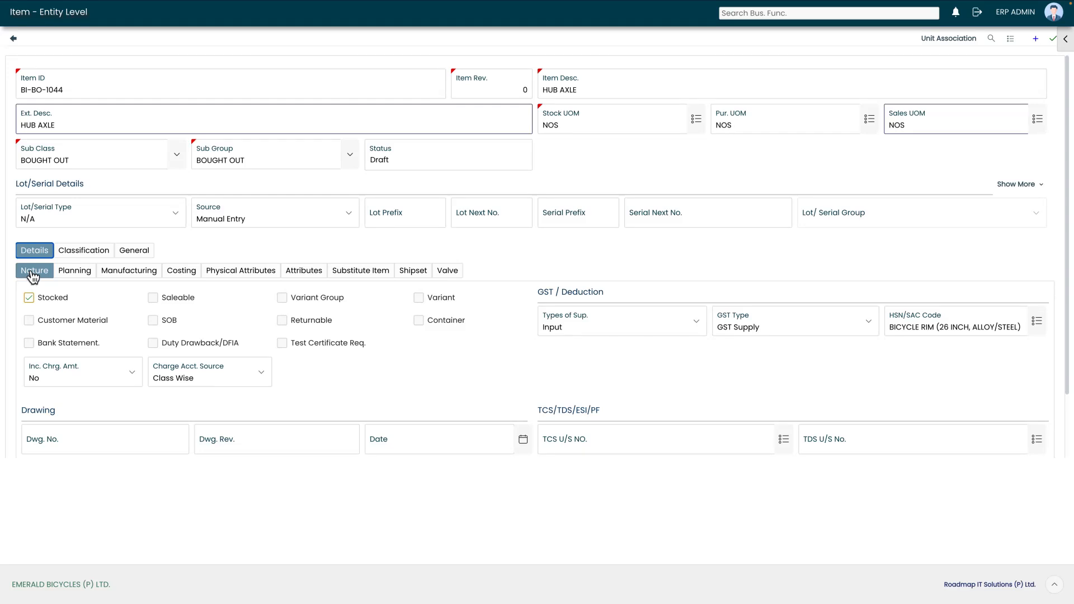
click(30, 272)
- Check the supply type and GST type options, and set the HSN/SAC code to BICYCLE HUB (87149300)
click(706, 322)
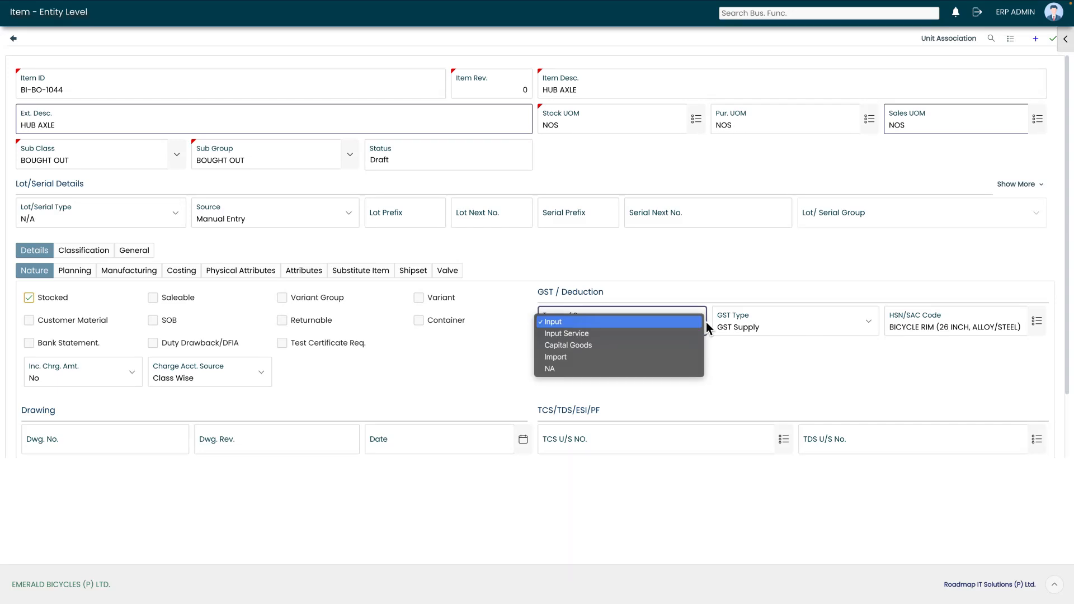
click(740, 342)
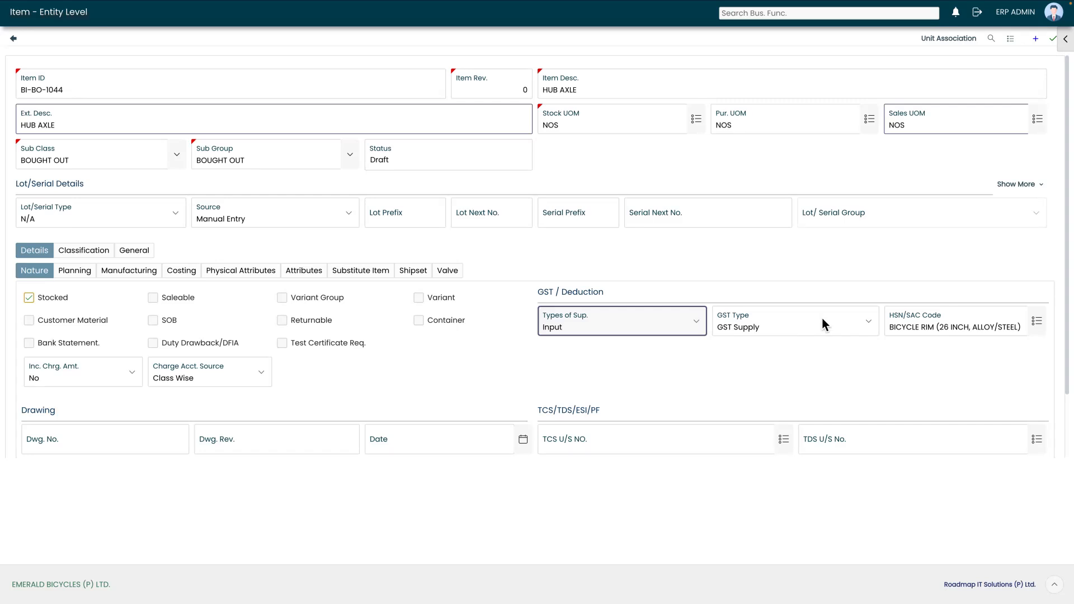
click(868, 320)
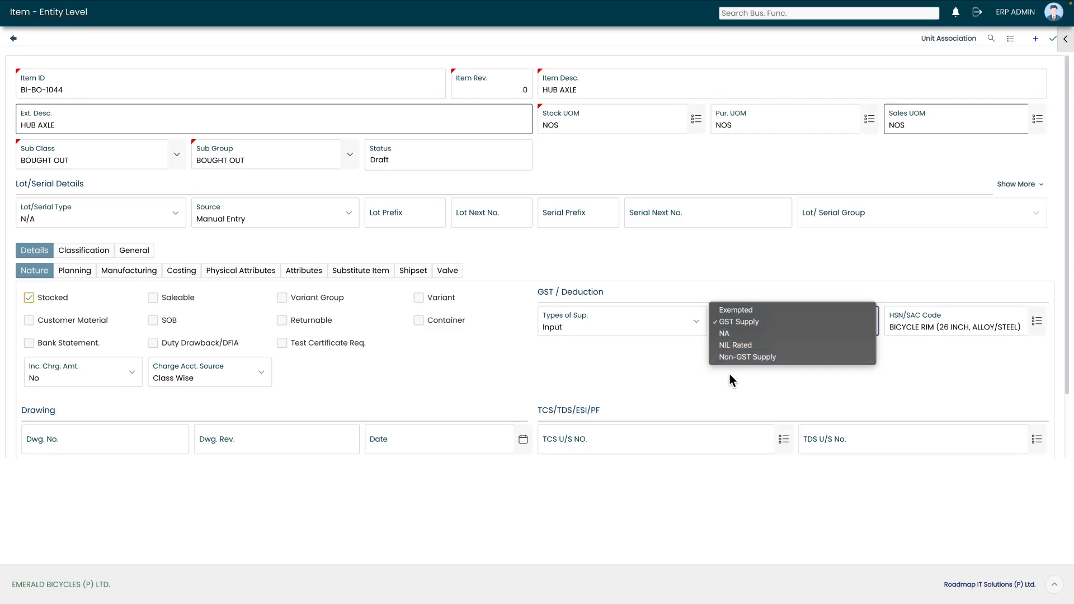
click(781, 371)
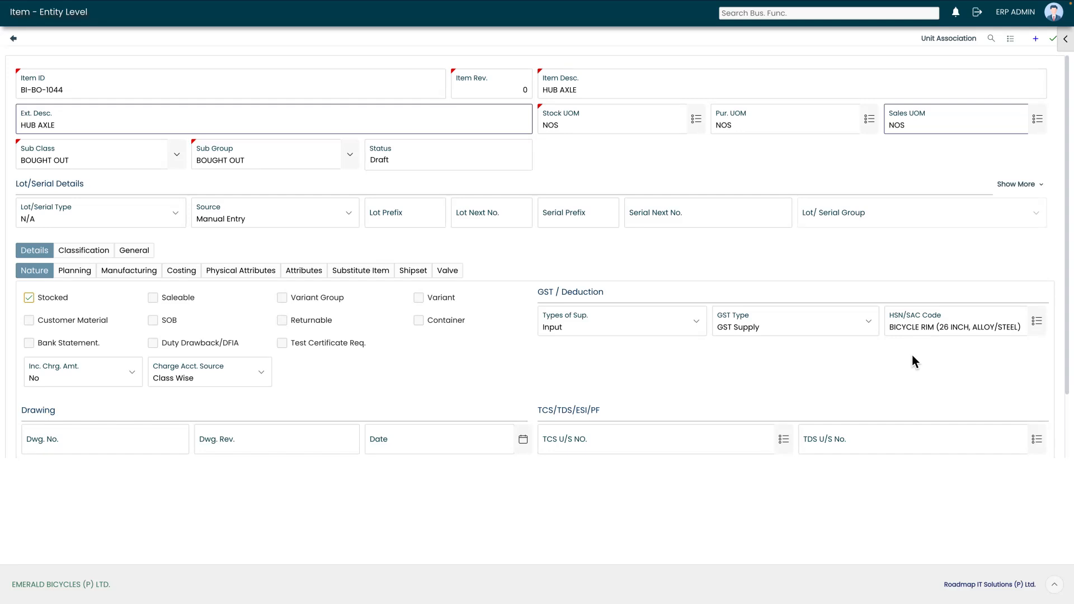
click(1043, 320)
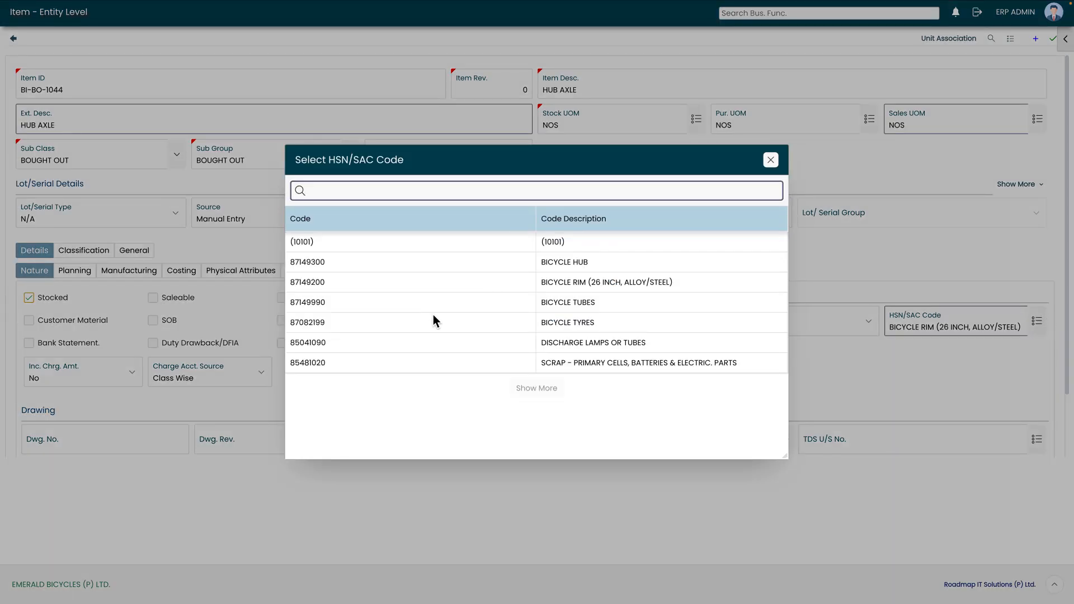
click(453, 266)
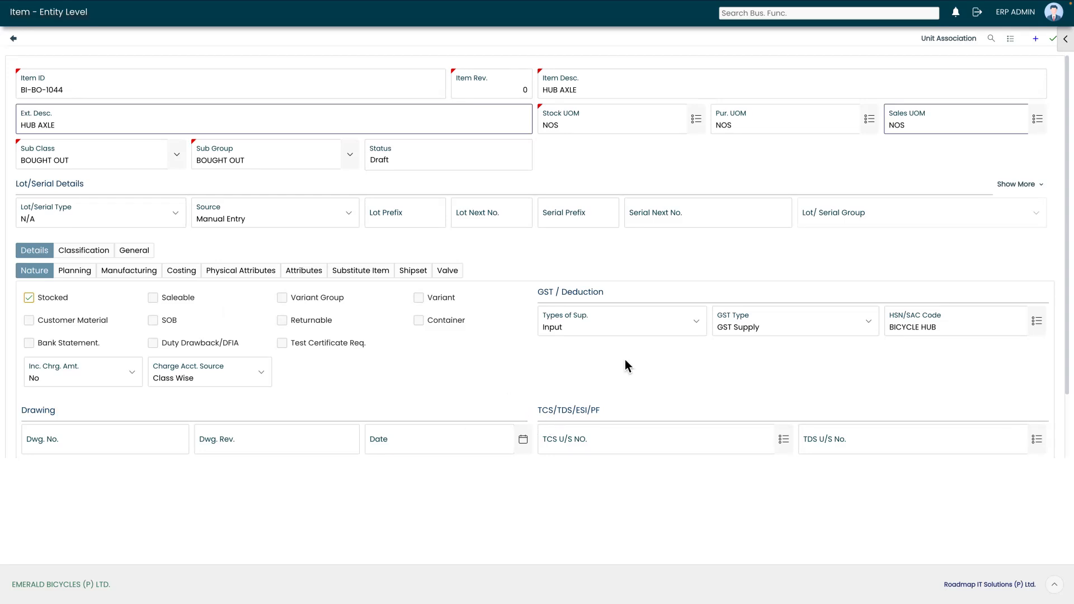
- Review the item's Planning, Manufacturing, Costing, Physical Attributes, Attributes, Substitute Item, Shipset and Valve details
click(83, 275)
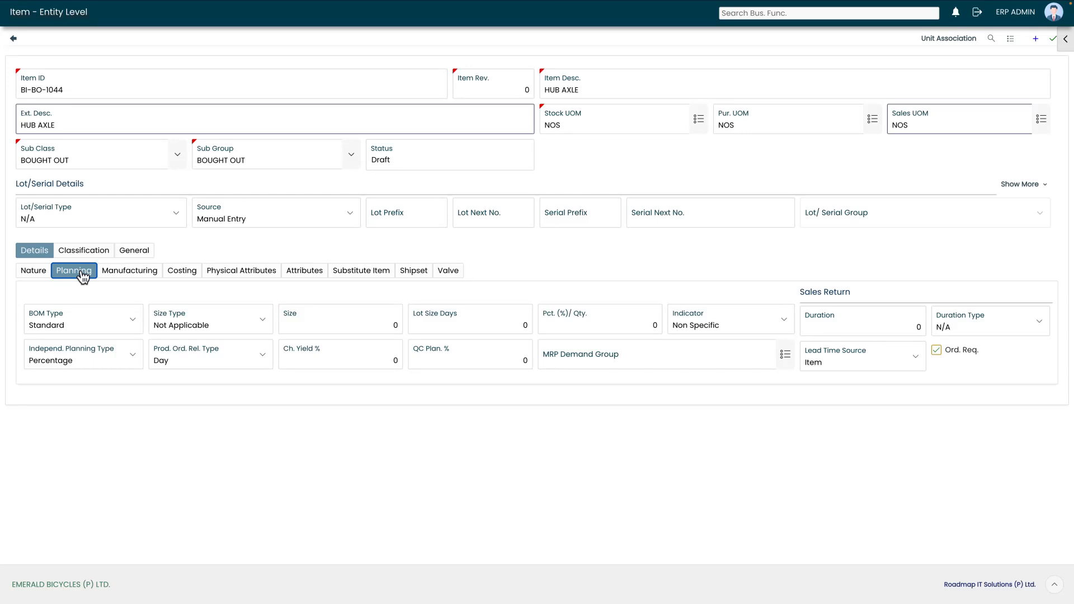
click(144, 272)
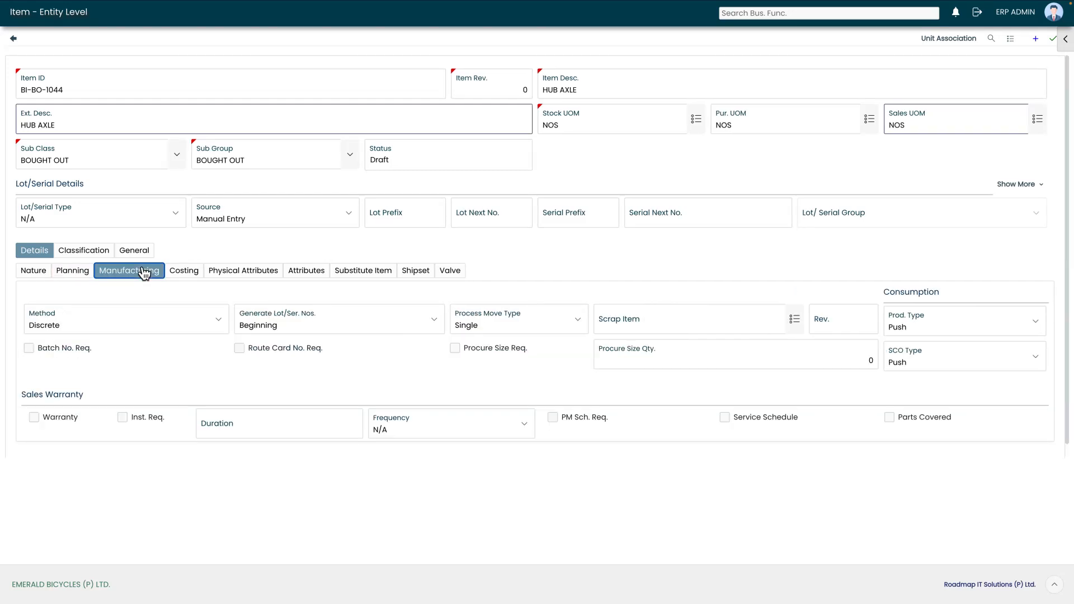
click(190, 271)
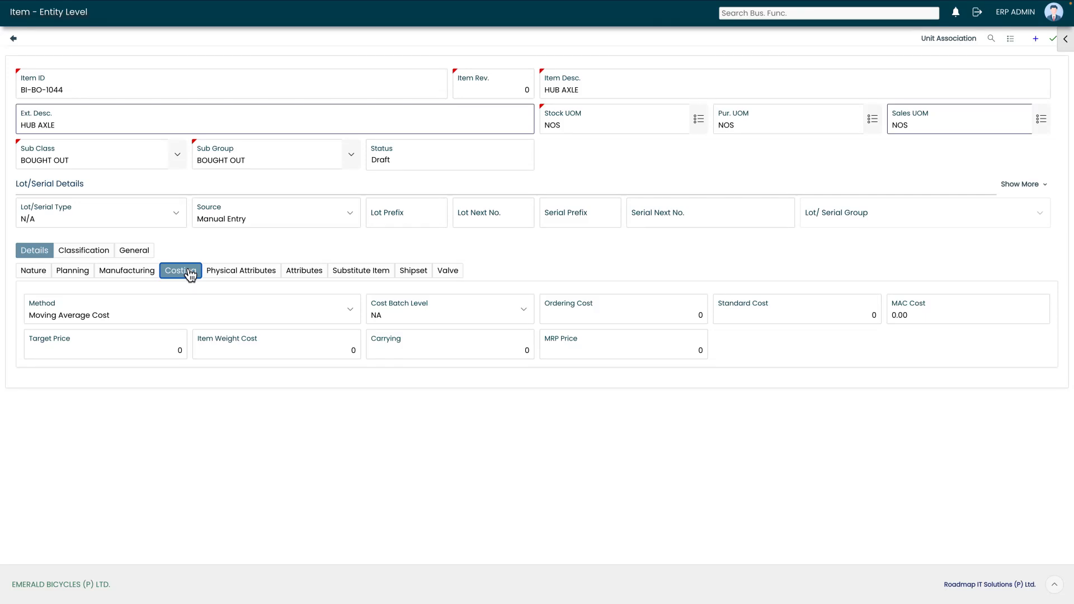
click(247, 271)
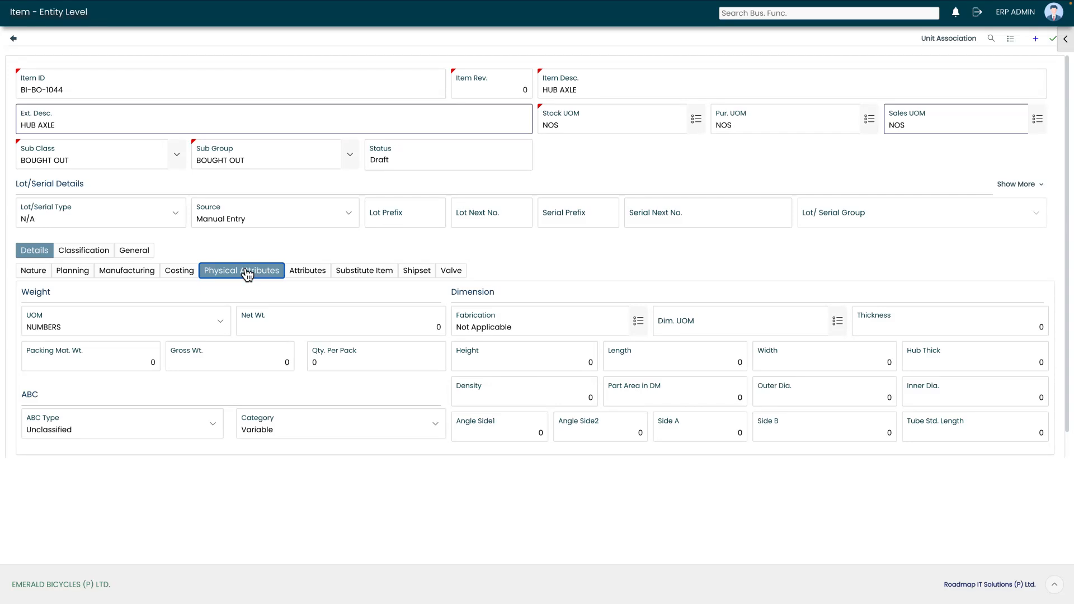
click(313, 271)
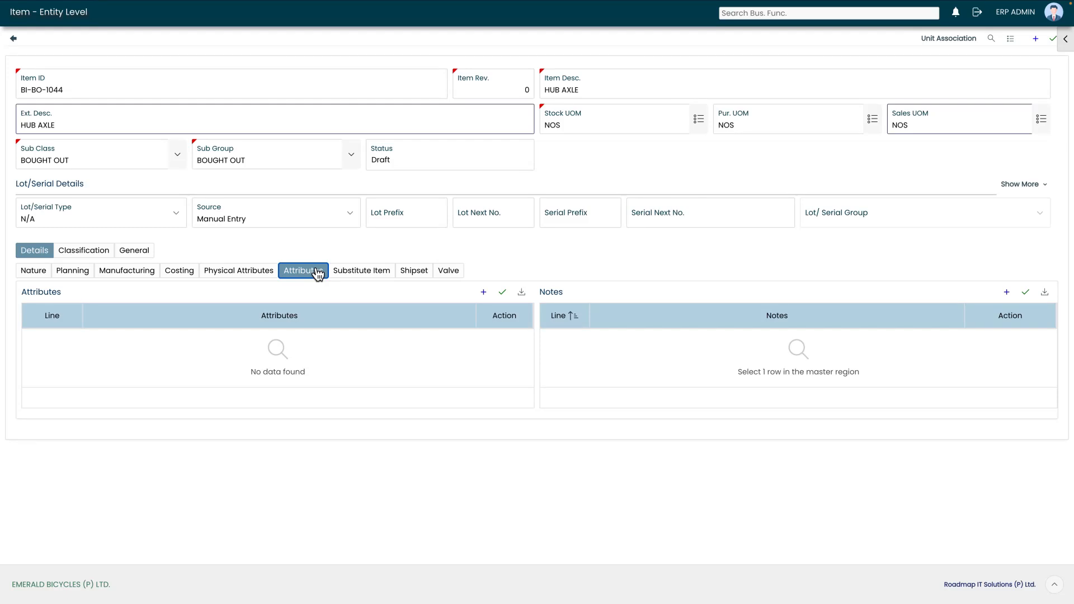
click(371, 272)
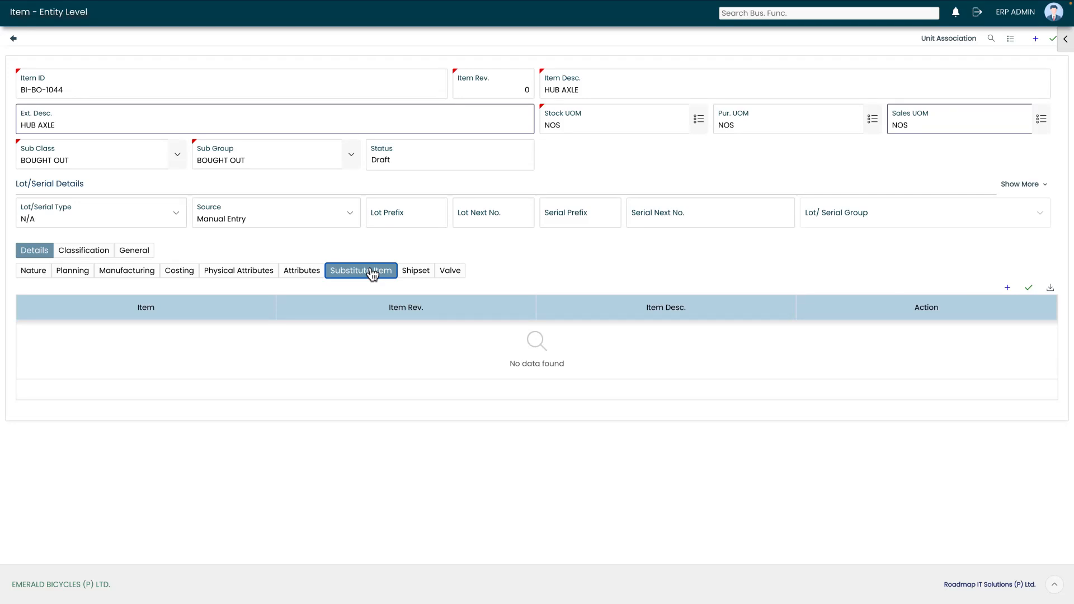
click(416, 273)
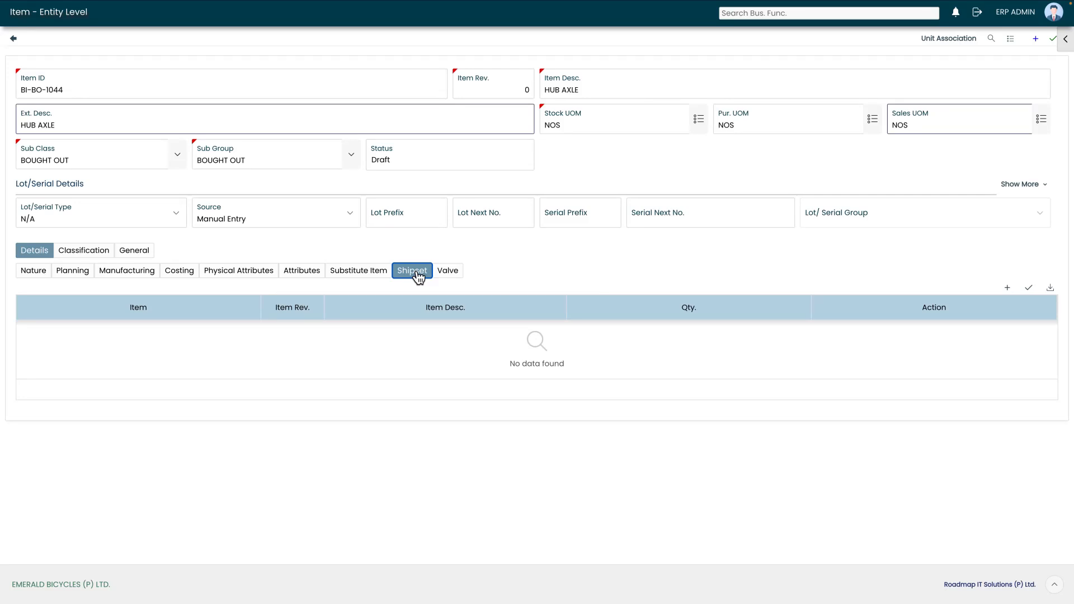
click(445, 272)
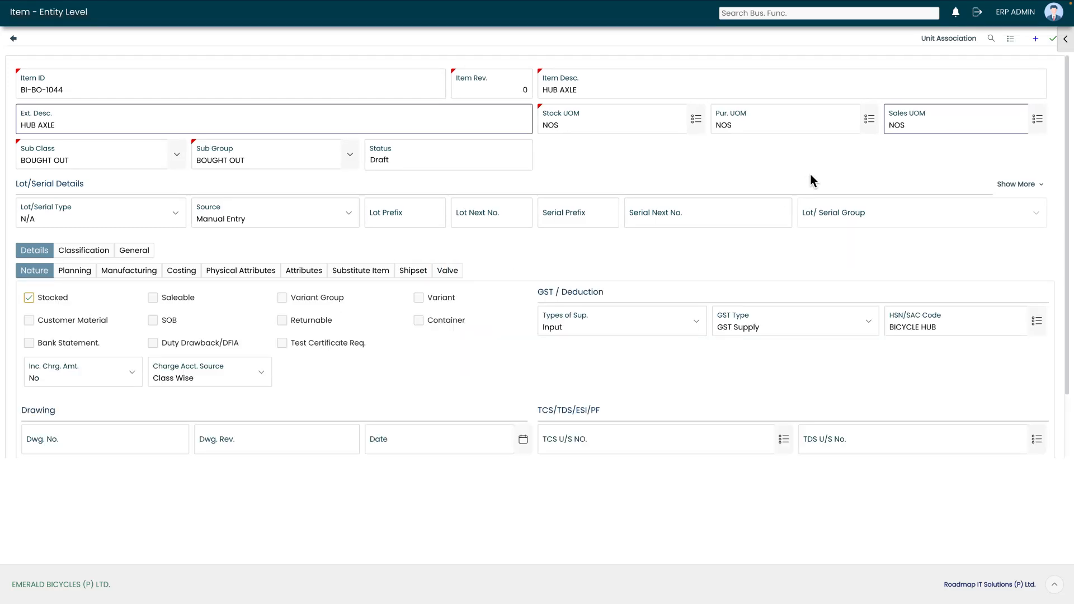
- Save the new HUB AXLE item record
click(1053, 40)
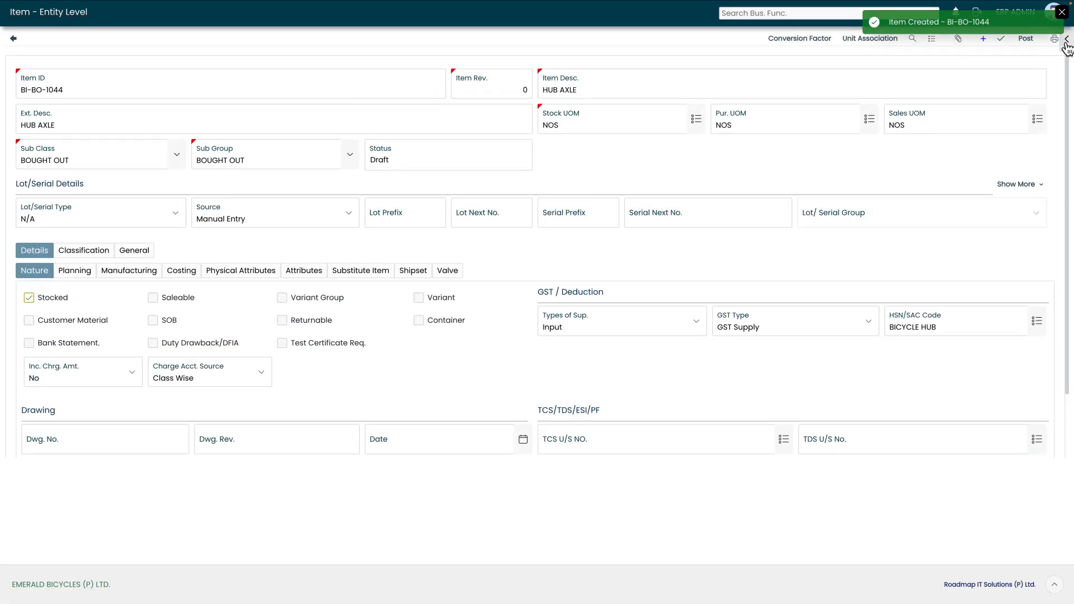
- Upload bicycle-hub-axle.jpg as the HUB AXLE item's image, save it, and check the stored picture
click(1067, 40)
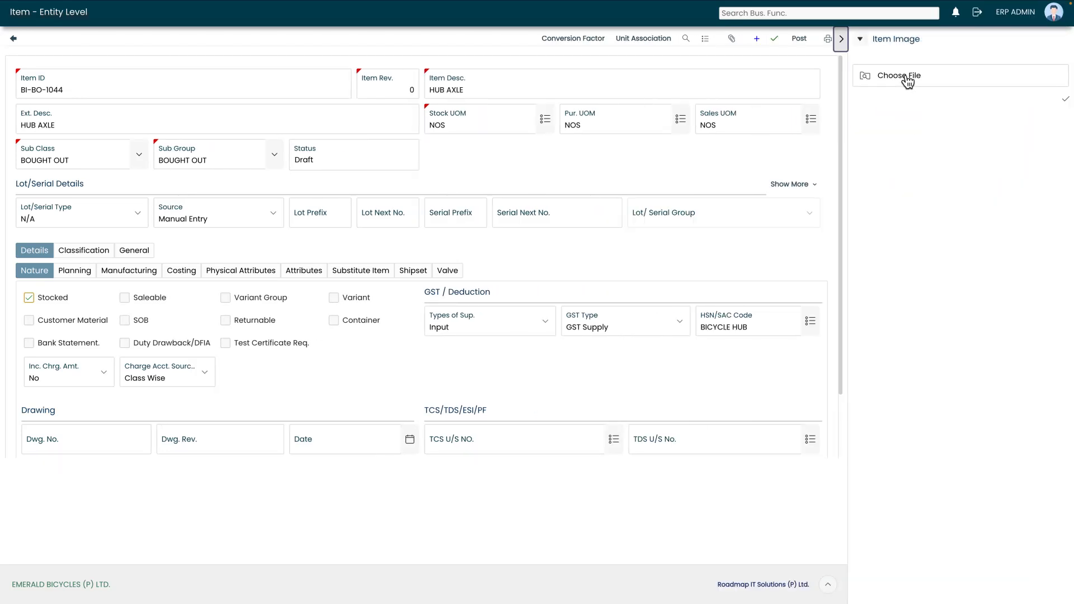
click(906, 77)
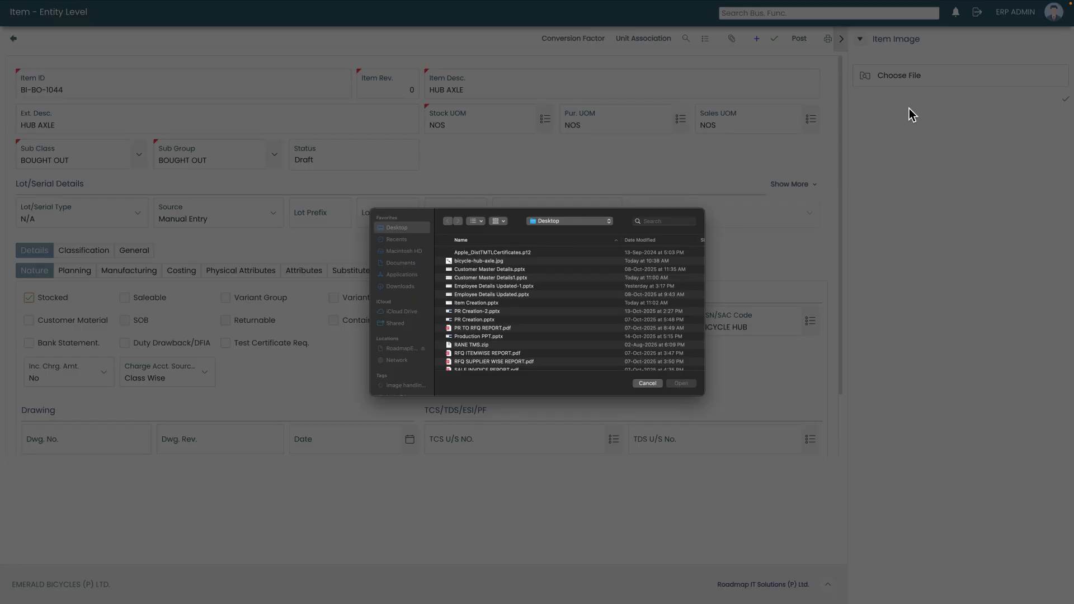
click(504, 261)
click(681, 384)
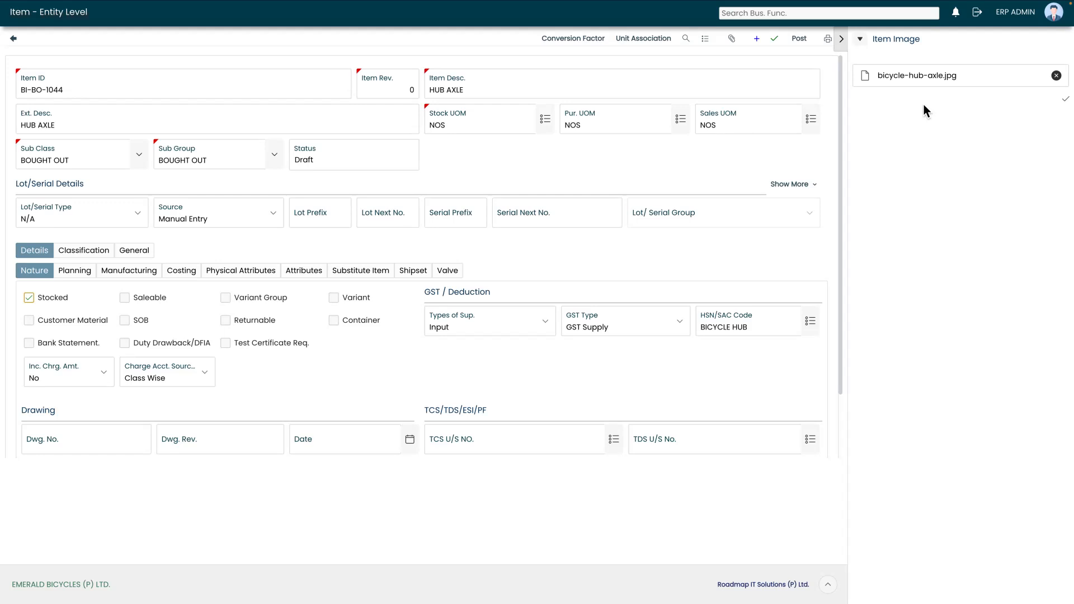
click(1065, 101)
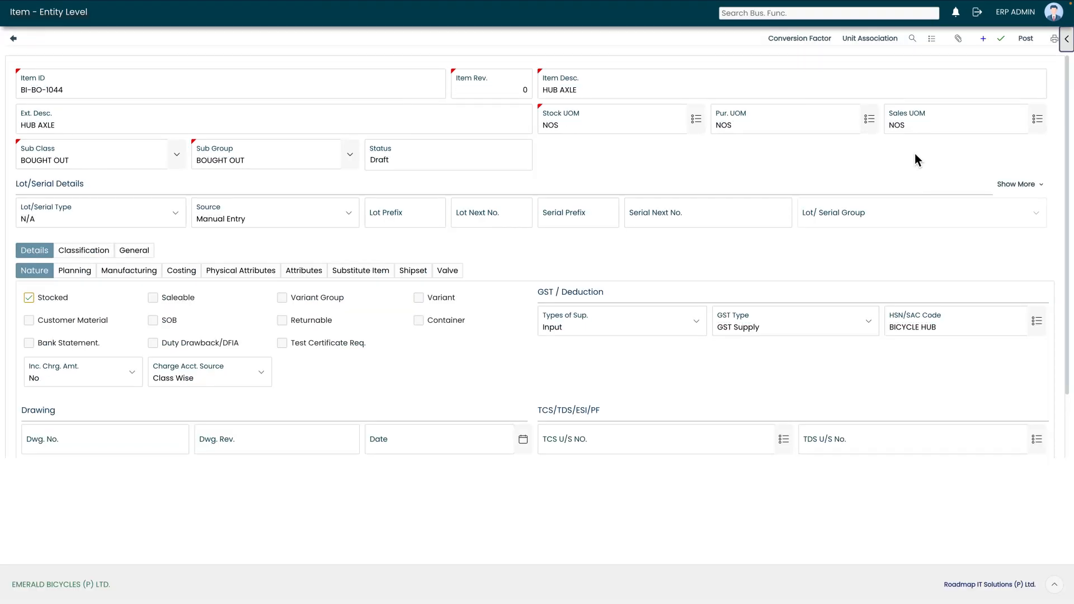
click(1066, 39)
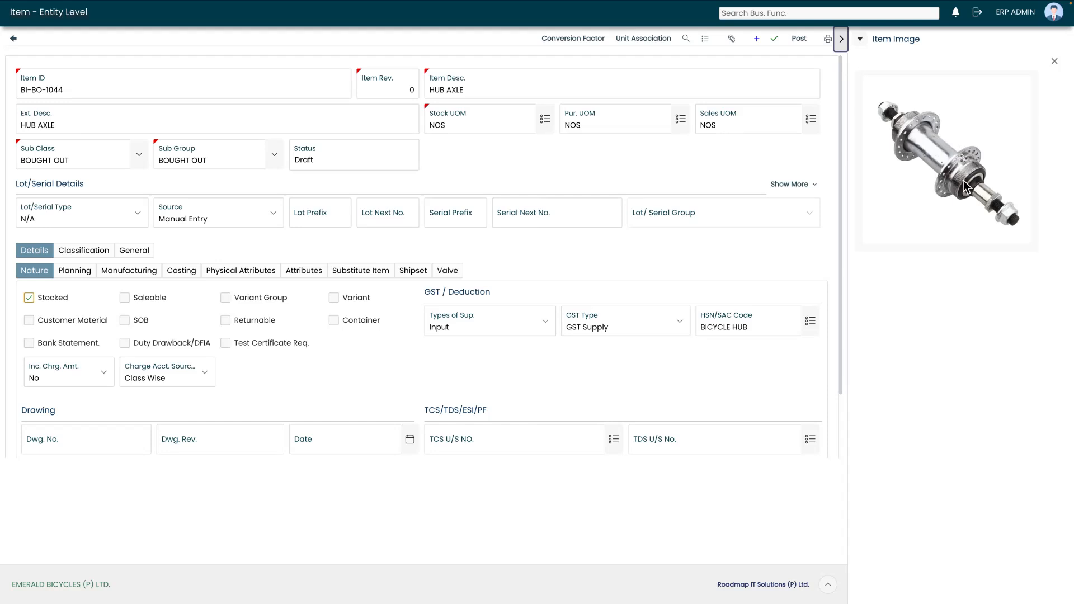
click(840, 43)
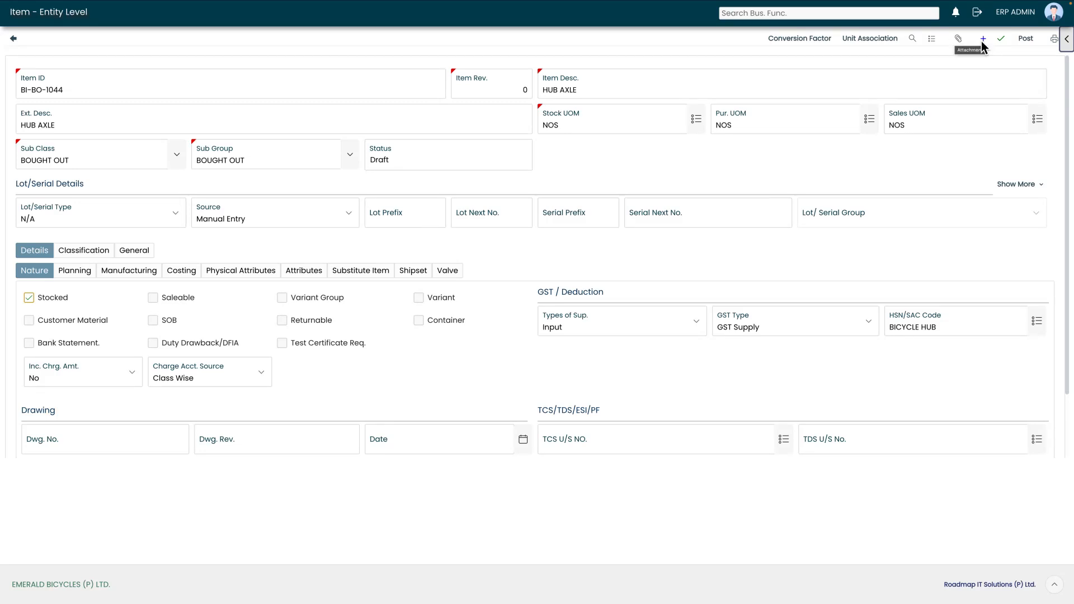
- Post the item and forward it to the warehouse supervisor for review with medium priority and the message FORWARD FOR REVIEW
click(1028, 42)
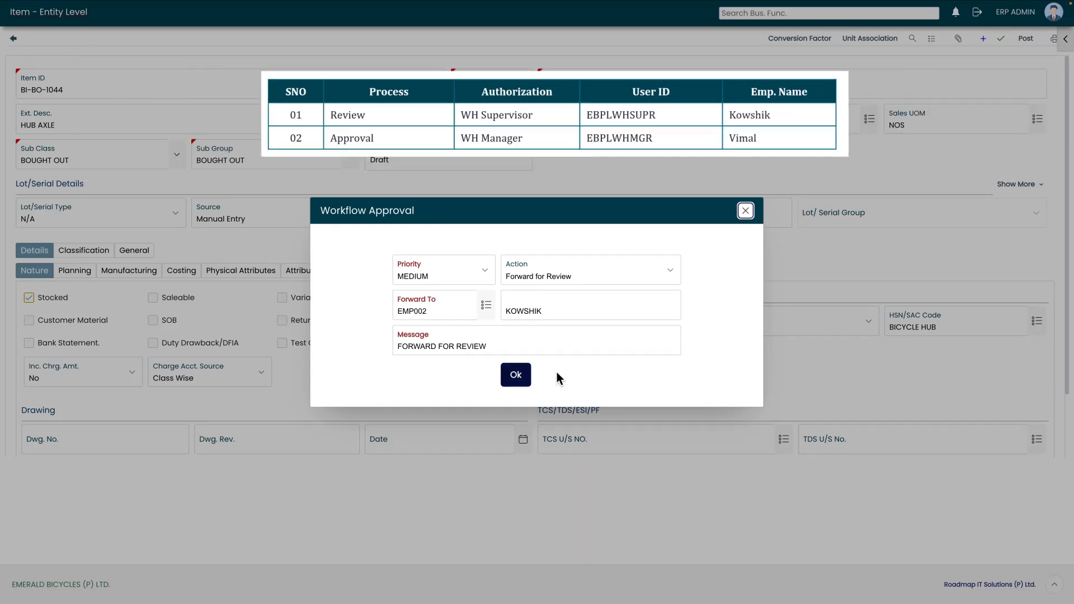
click(518, 378)
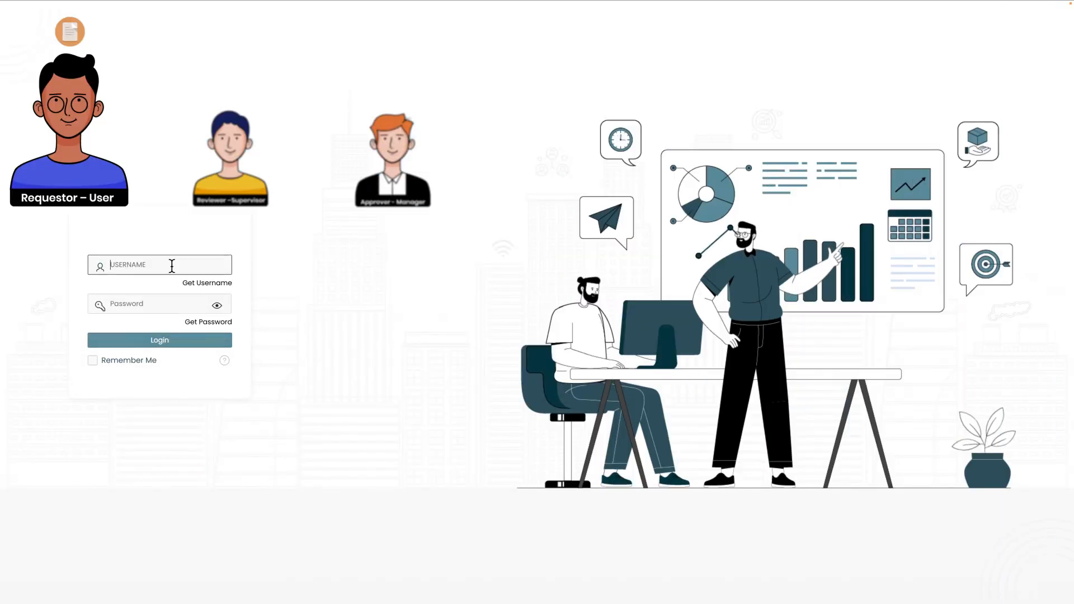
- Log in as the reviewer with the warehouse supervisor's username and password
text(EBPLWHSUPR)
click(168, 306)
text(•••••••••)
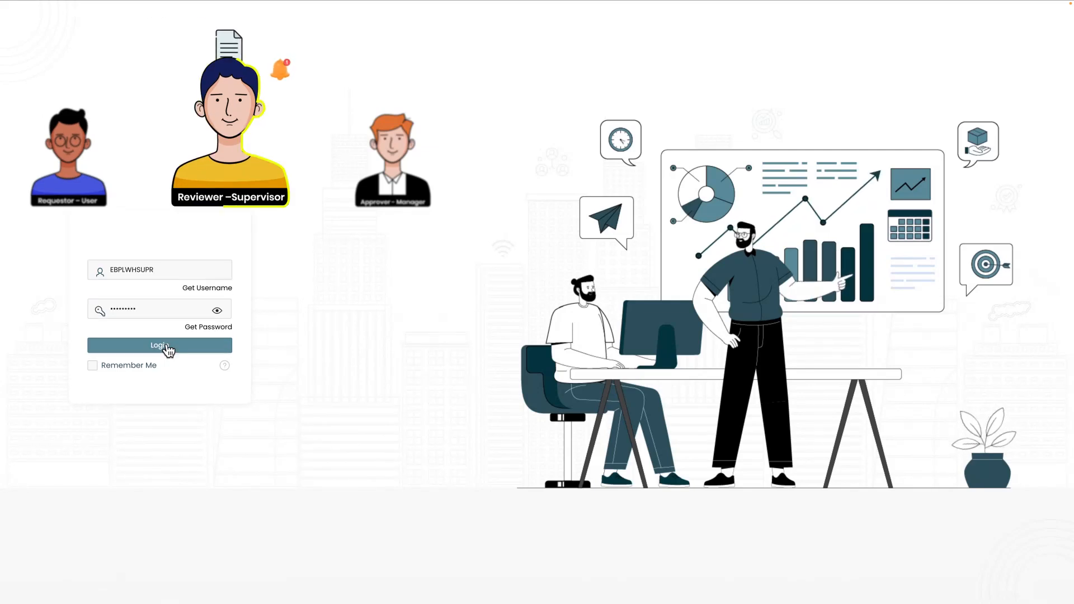
click(168, 347)
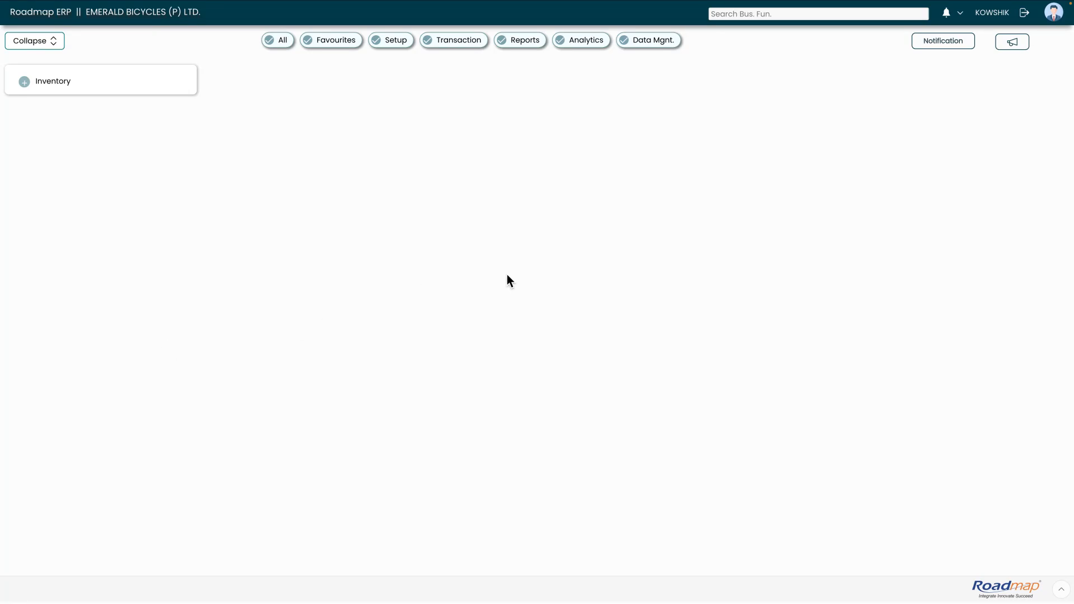
- Open the reviewer's pending document approvals and view the details of the HUB AXLE item master request
click(951, 20)
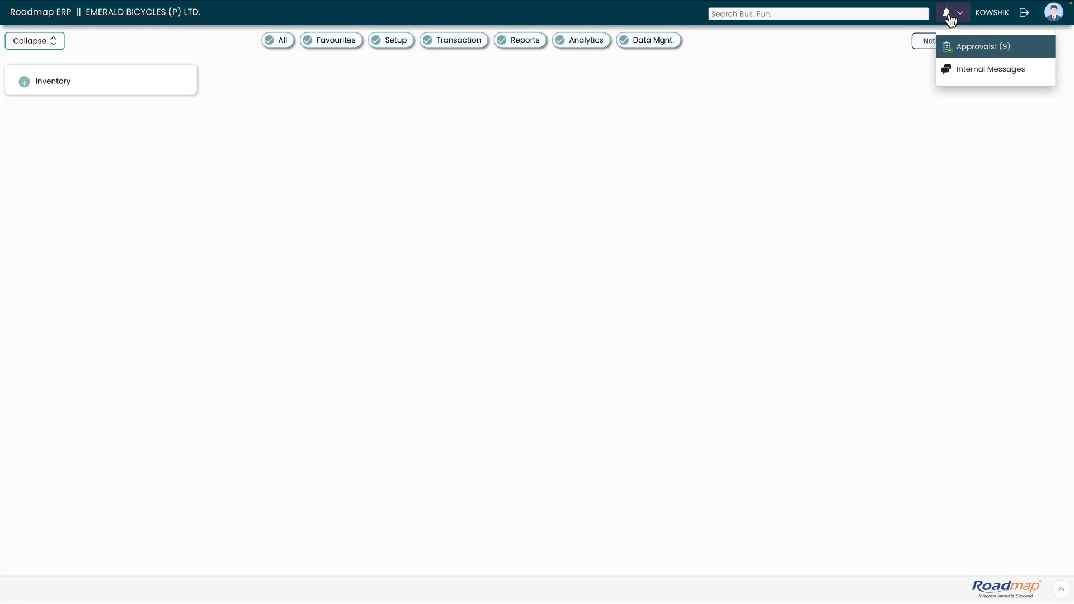
click(971, 46)
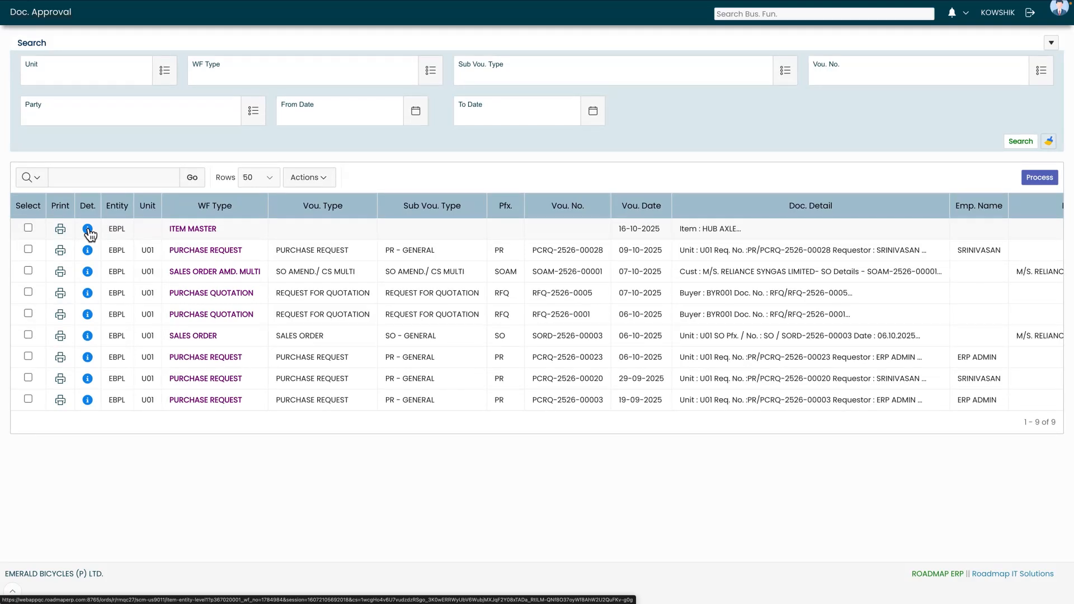
click(88, 230)
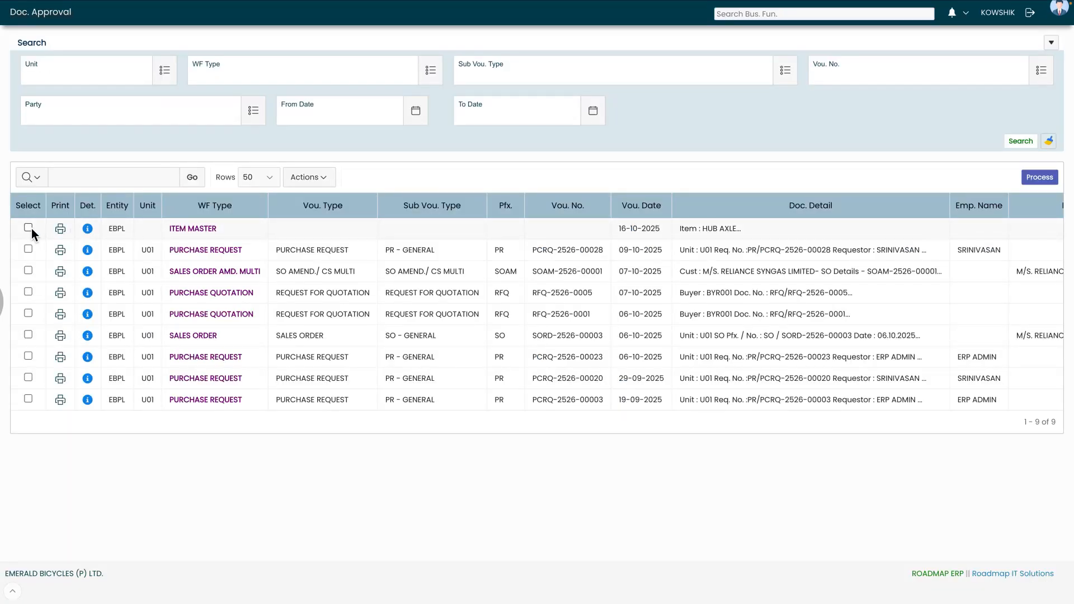
- Forward the HUB AXLE item master request to the warehouse manager with the message FOR APPROVE
click(30, 229)
click(1040, 178)
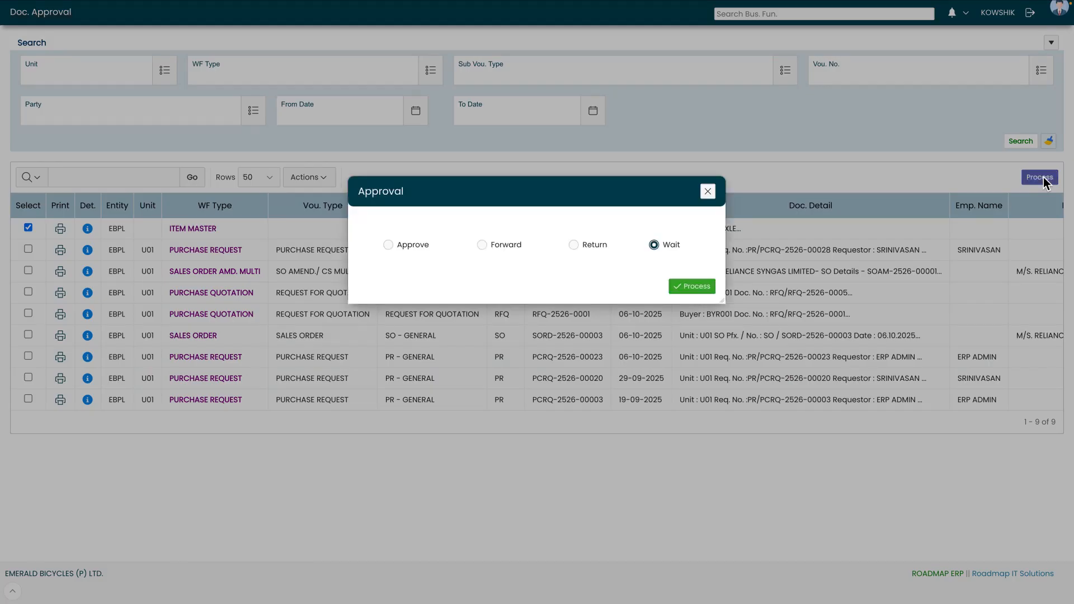
click(482, 246)
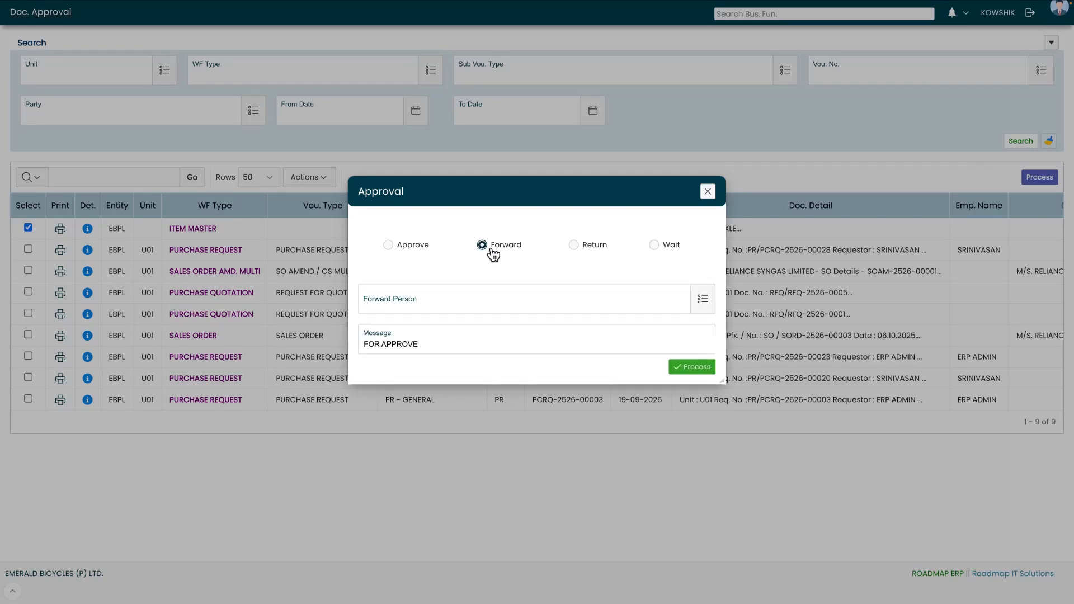
click(702, 300)
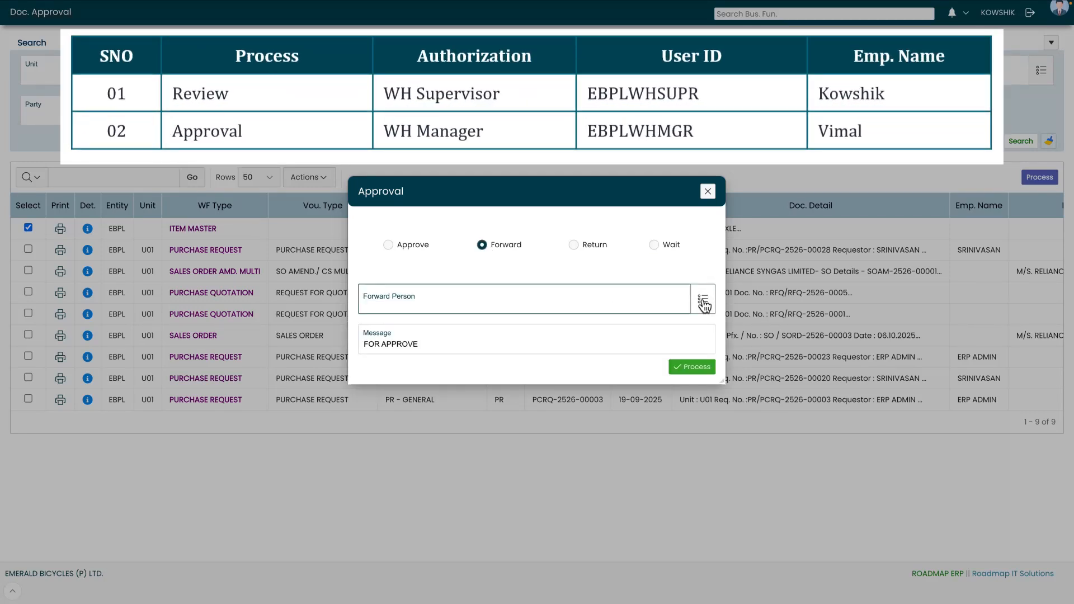
double_click(475, 283)
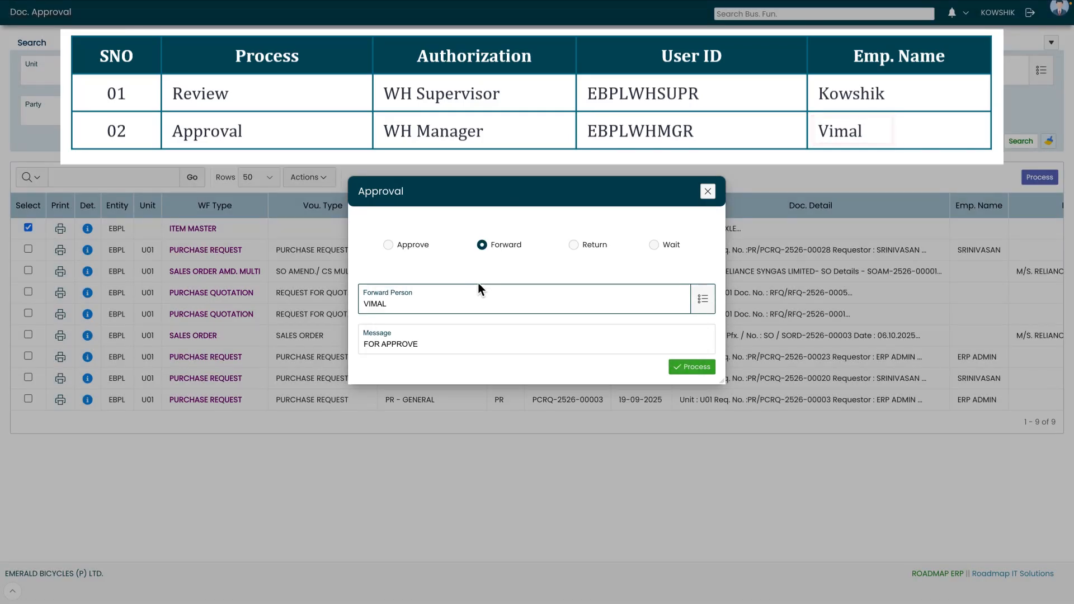
click(688, 368)
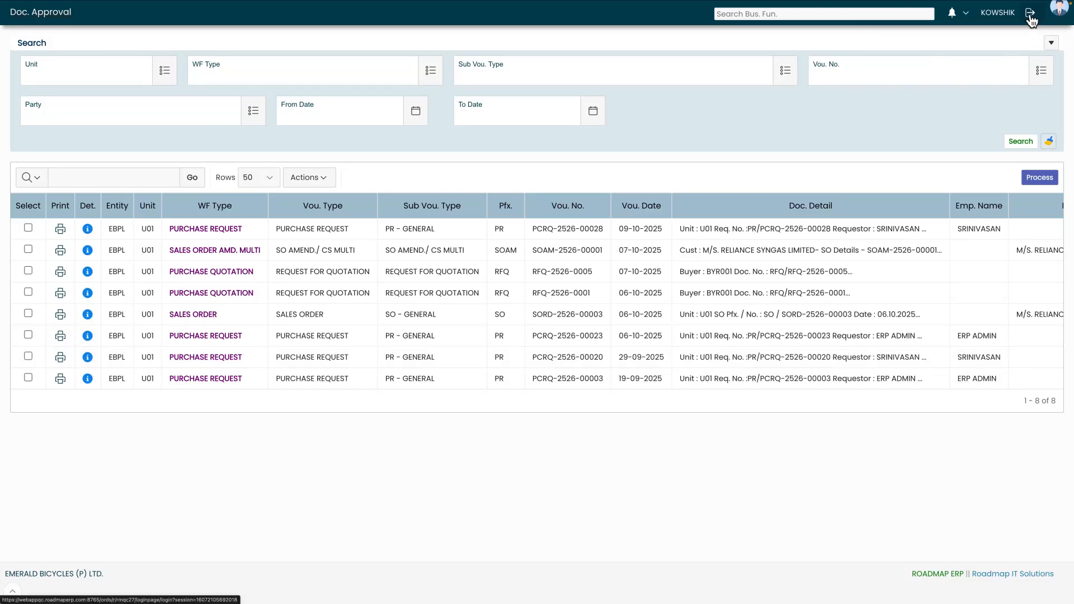
- Log out as reviewer and log in as the approver with the warehouse manager's username and password
click(1031, 13)
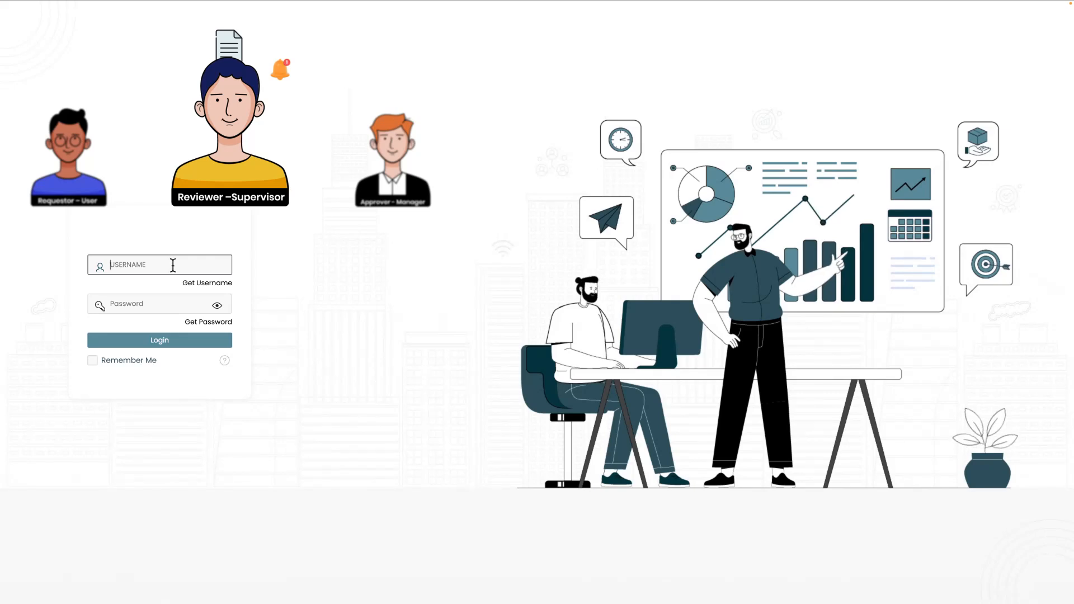
click(173, 265)
text(EBPLWHMGR)
click(169, 307)
text(•••••••••)
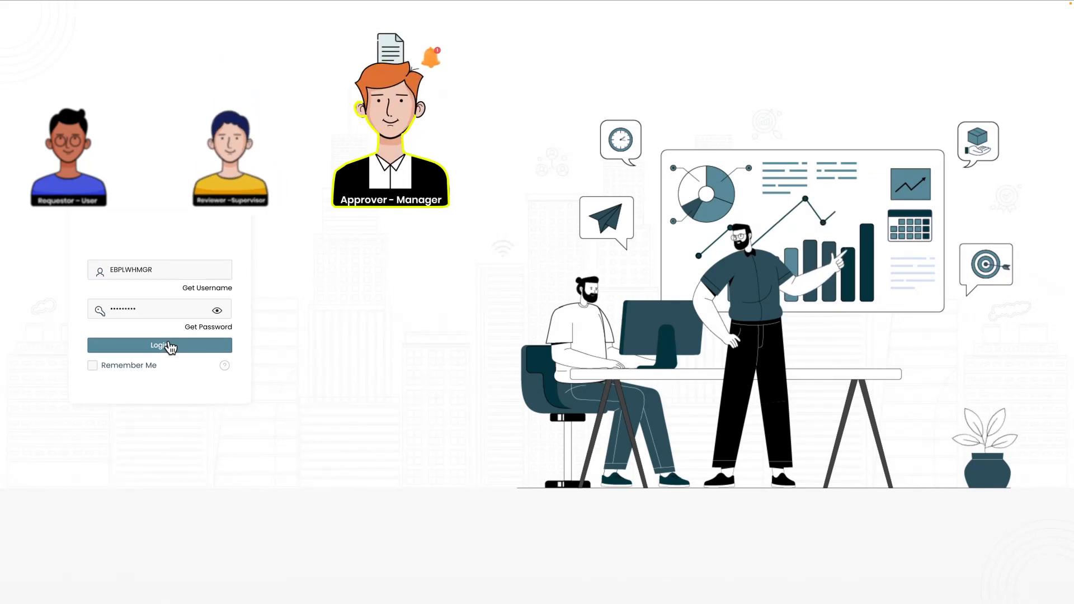
click(174, 347)
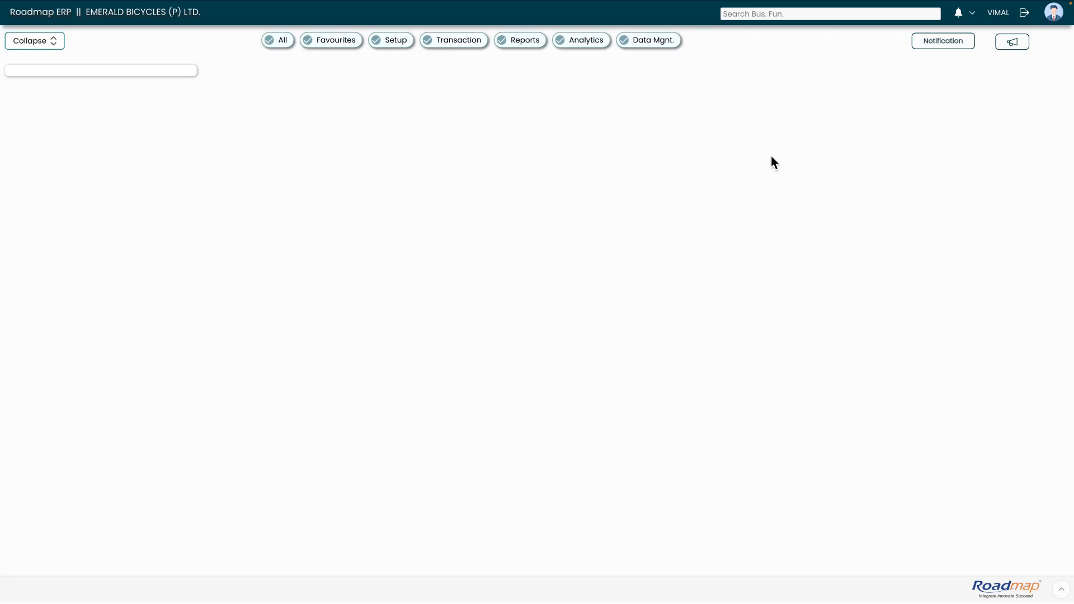
- Open the approver's pending approvals, examine the HUB AXLE item's details, and return to the approval list
click(959, 16)
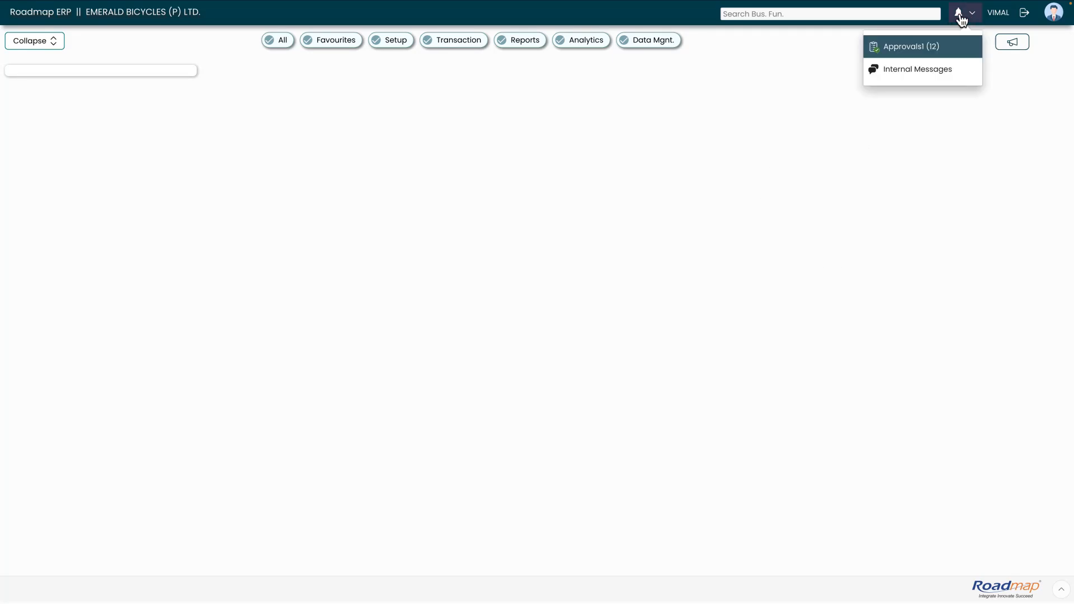
click(913, 50)
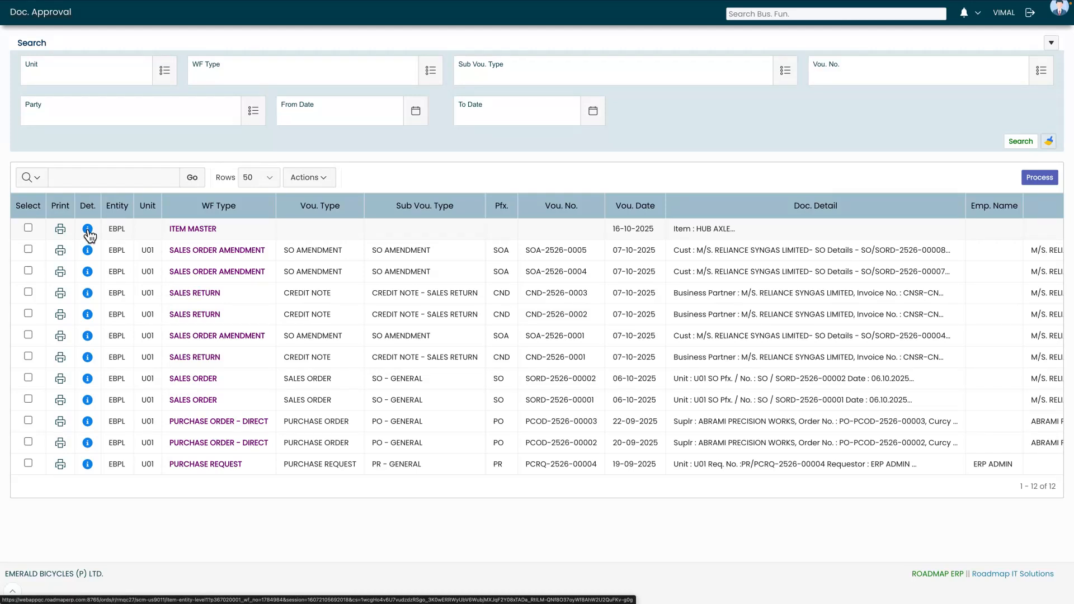
click(87, 230)
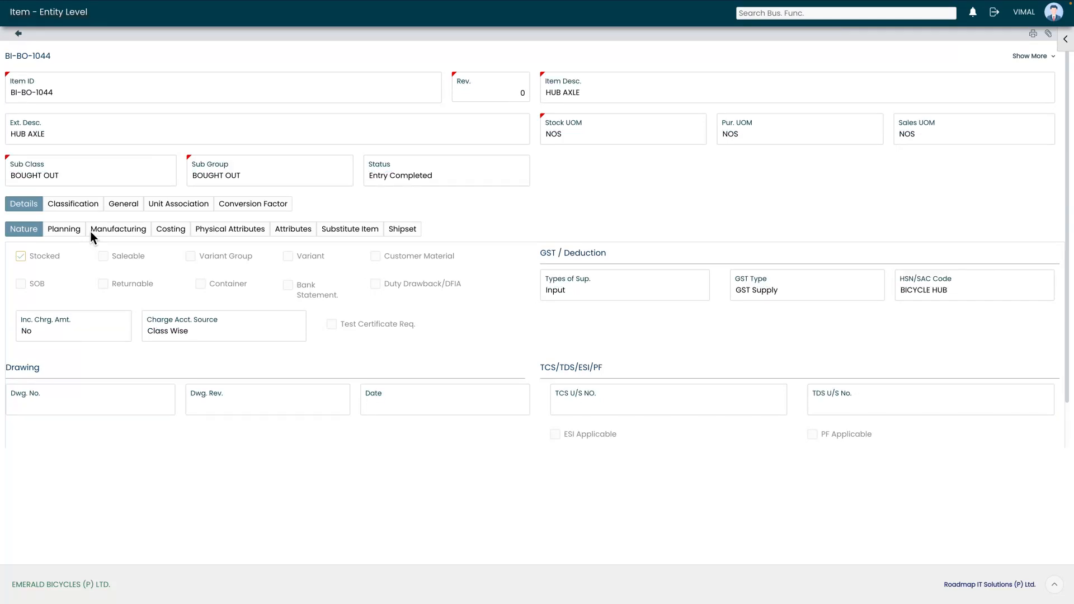
click(19, 34)
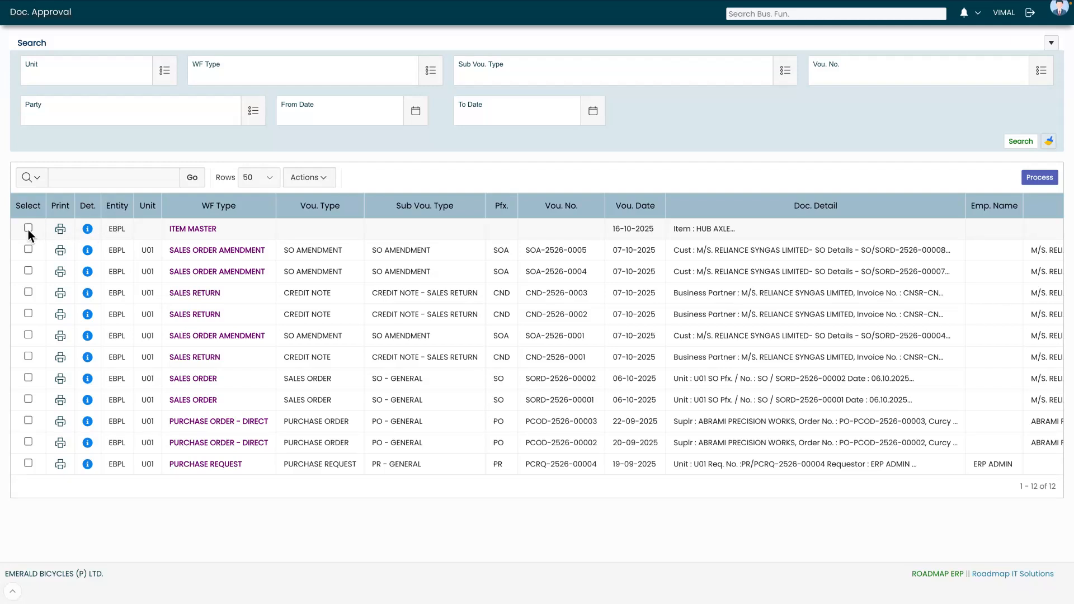
- Approve the HUB AXLE item master request and process the decision
click(1032, 178)
click(388, 246)
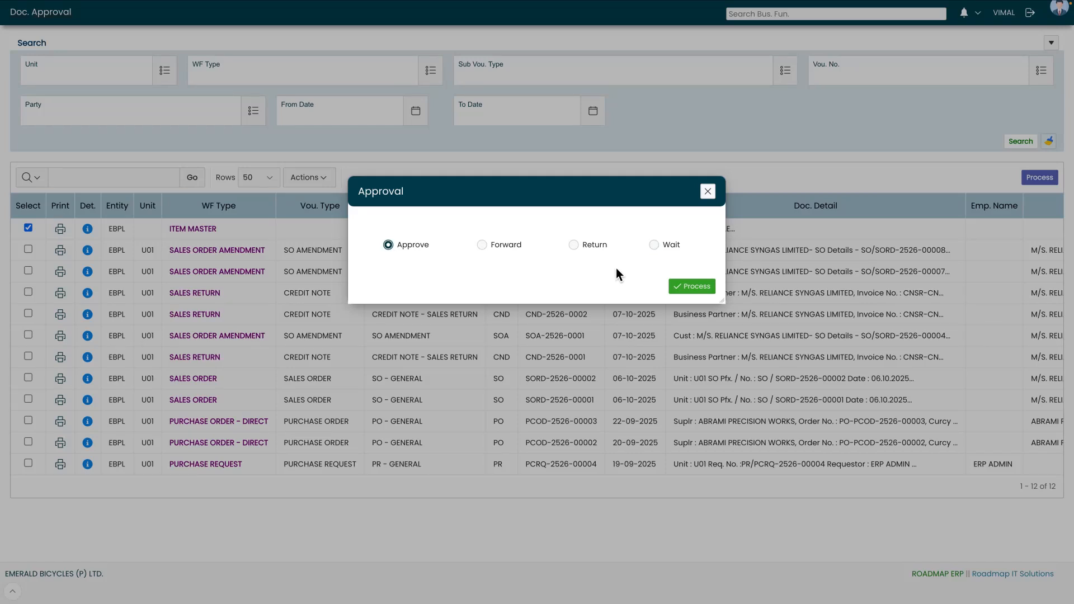
click(698, 288)
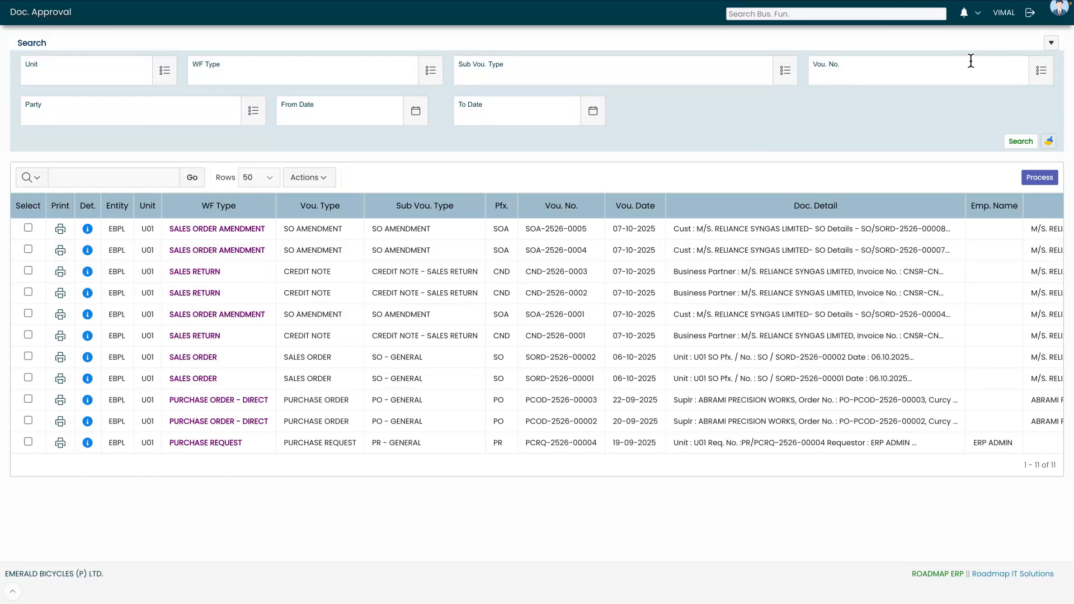
- Log out as approver and log back in with the administrator's username and password
click(1030, 13)
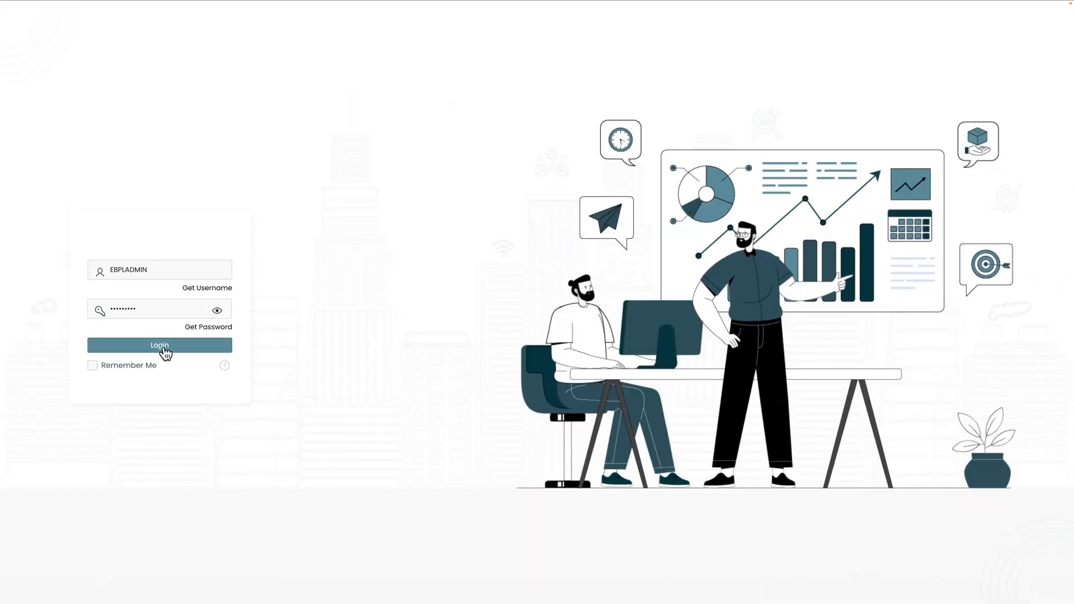
click(169, 348)
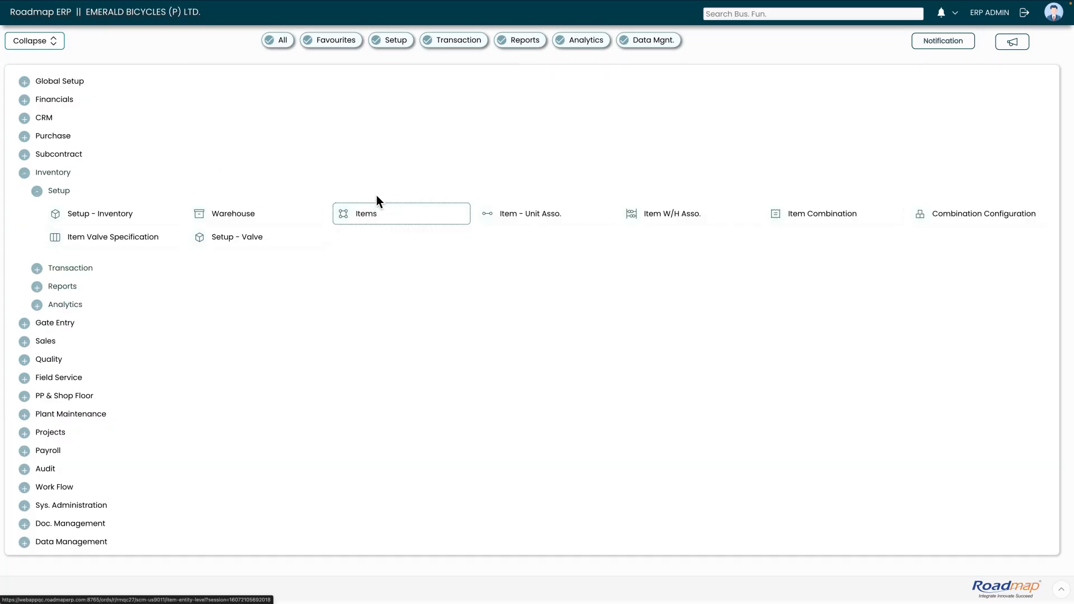
- Search the inventory items for BI-BO-1044 at entity level and open its record
click(372, 215)
click(271, 83)
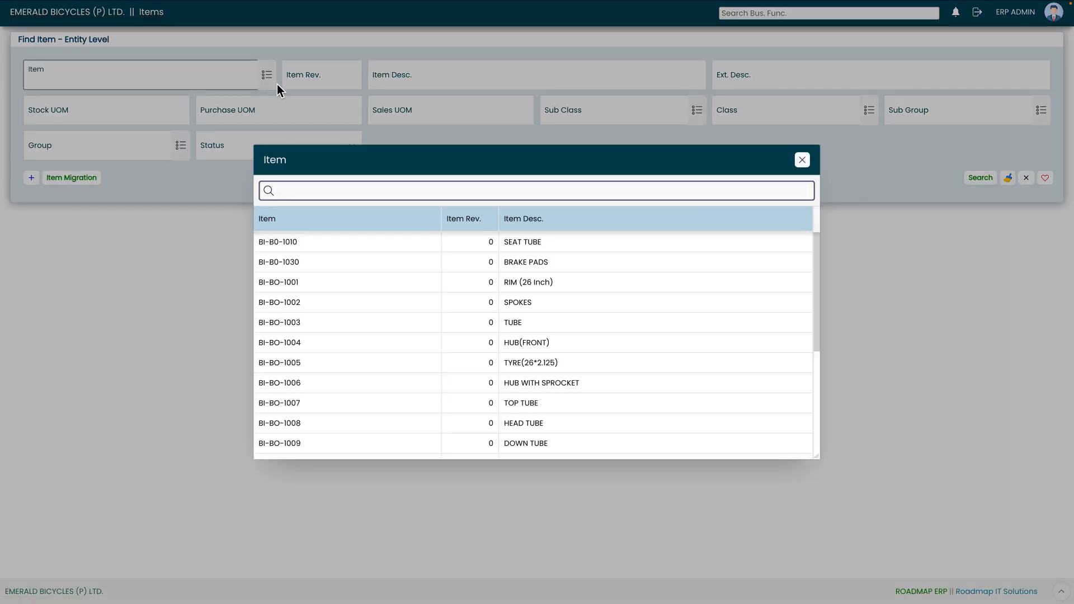
text(1044)
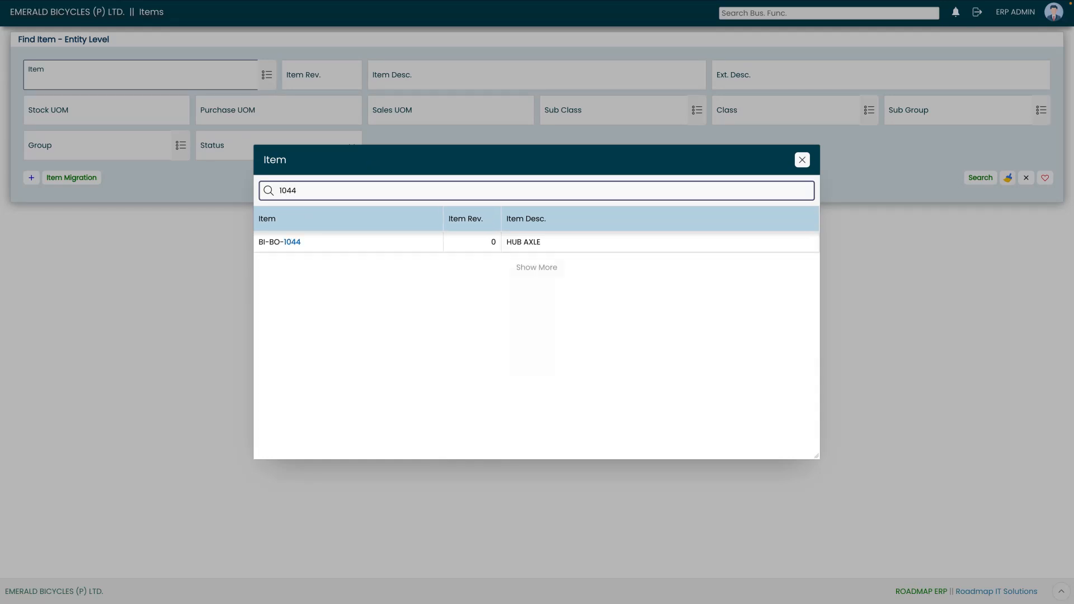
click(341, 250)
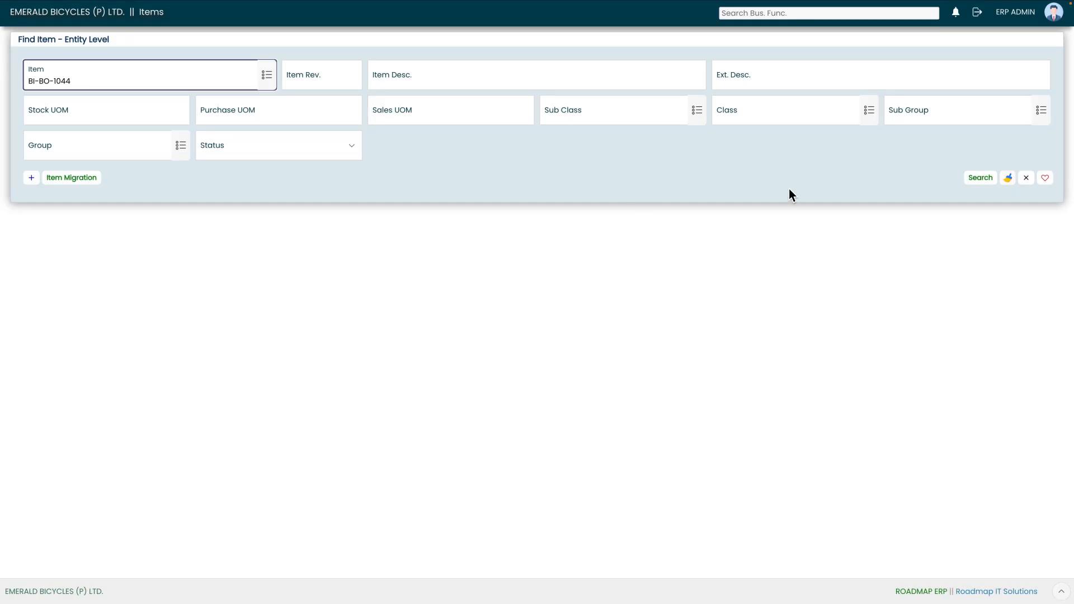
click(979, 178)
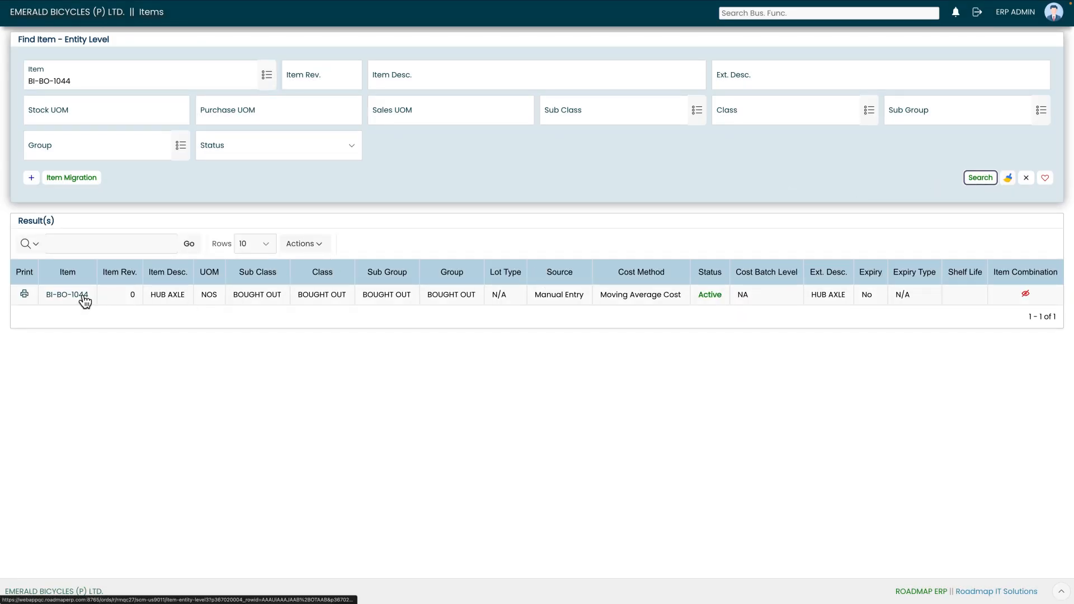
click(83, 296)
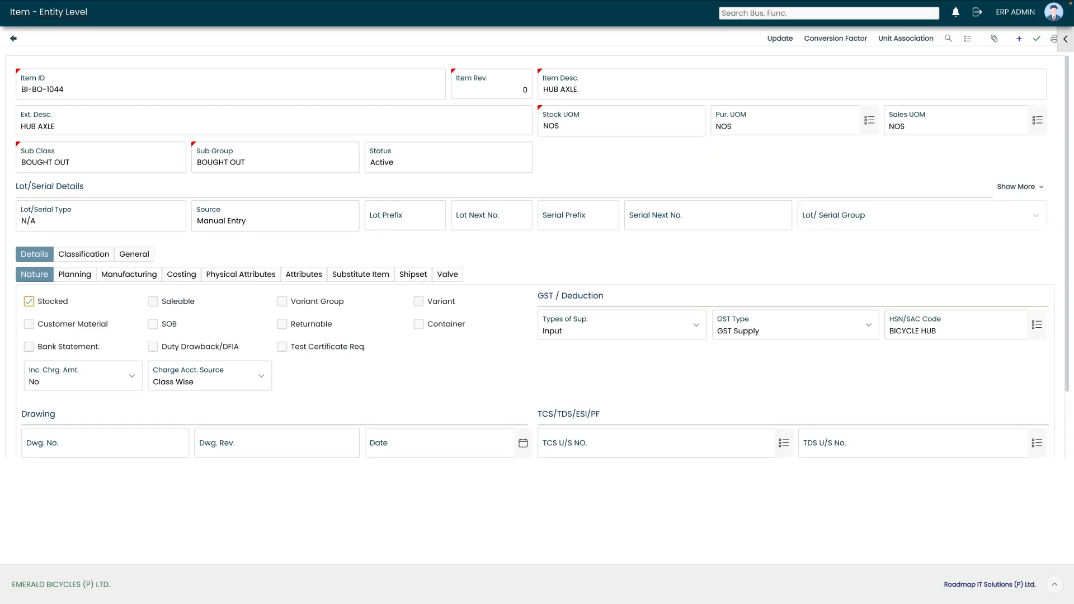
- Examine the item's workflow history in its General section, and close the log
click(147, 257)
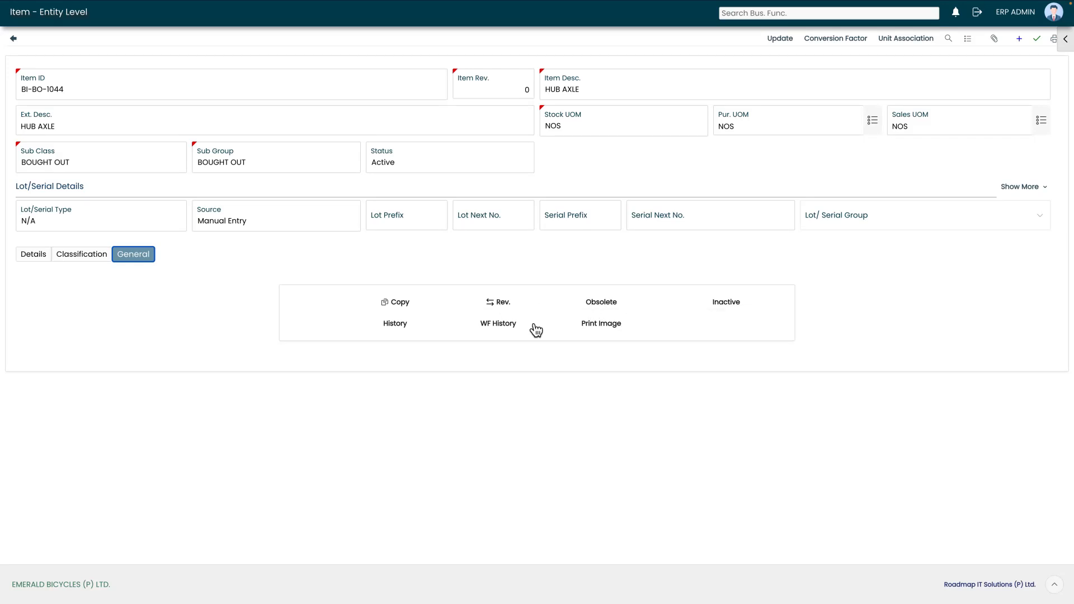
click(506, 327)
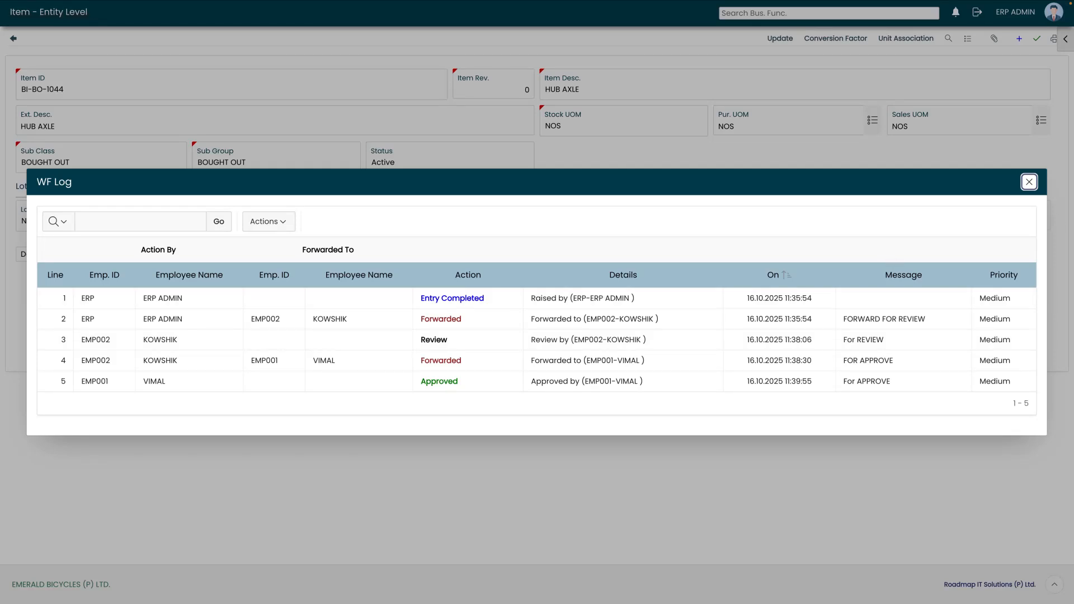
click(1028, 182)
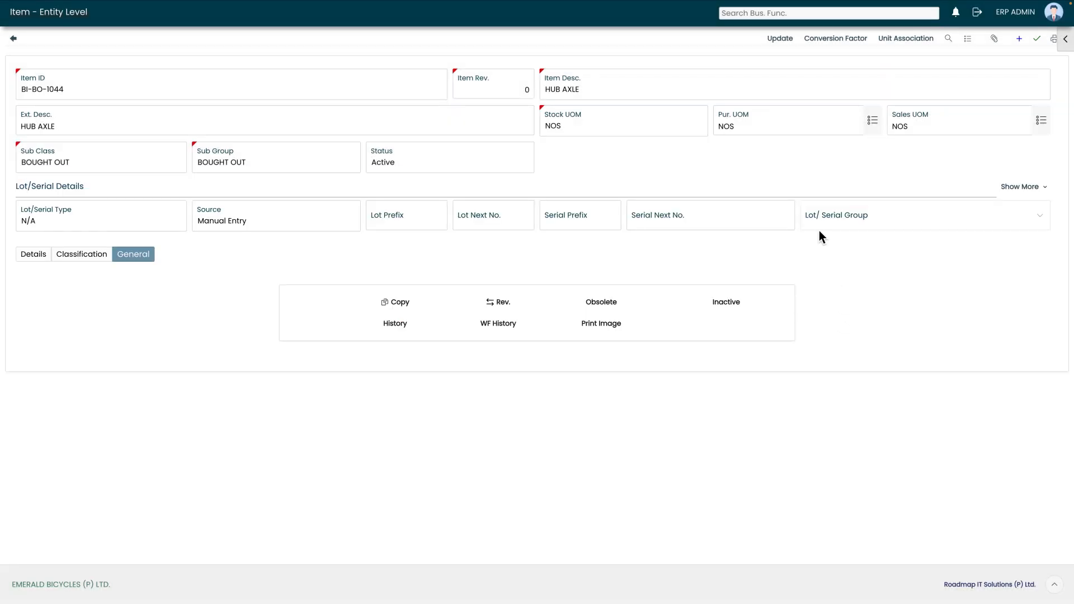